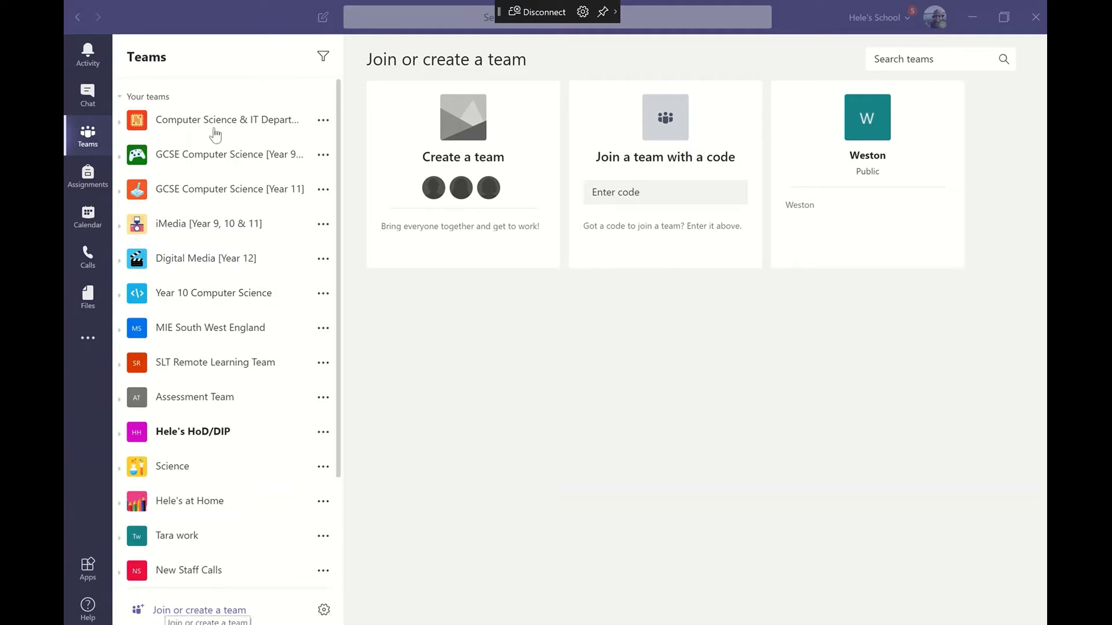
Start creating a Class team and look at the existing teams offered as templates, returning to the blank team details
click(200, 612)
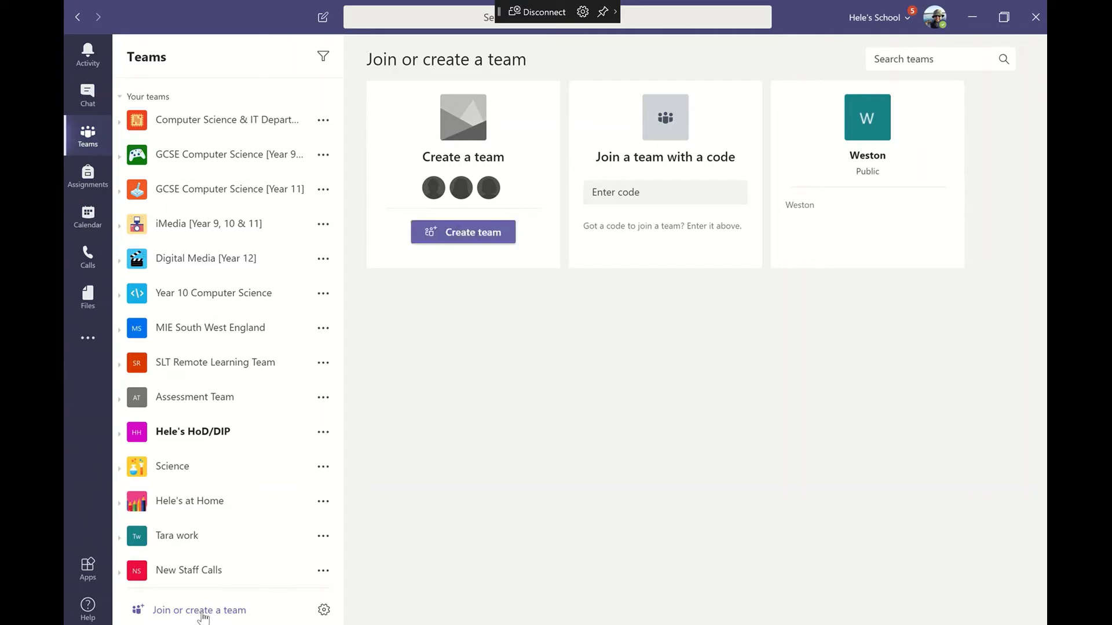
click(457, 239)
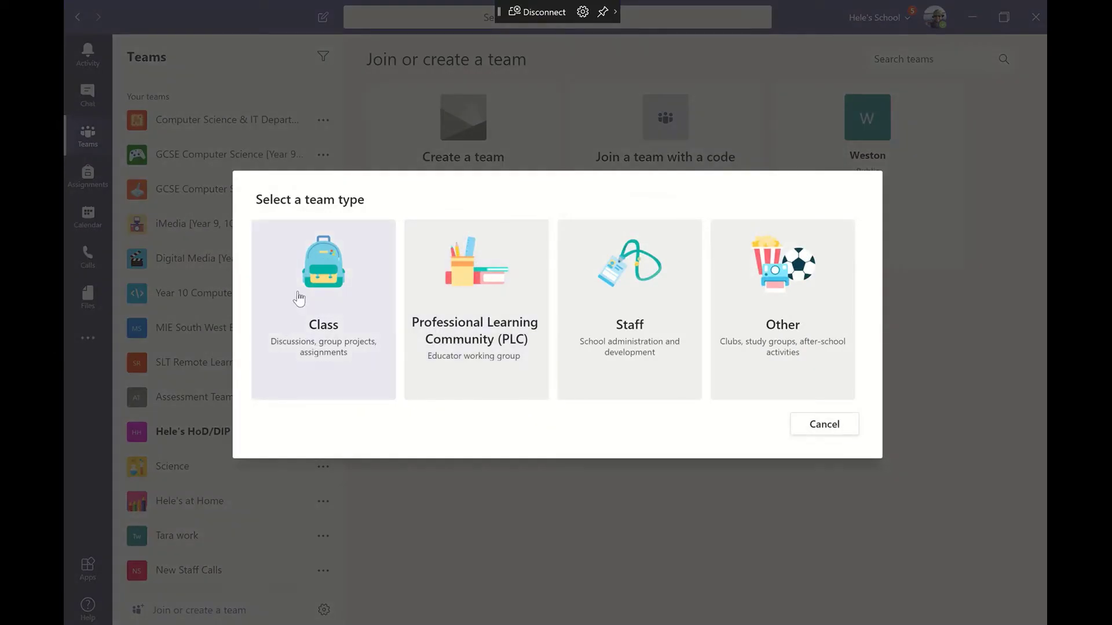
click(331, 267)
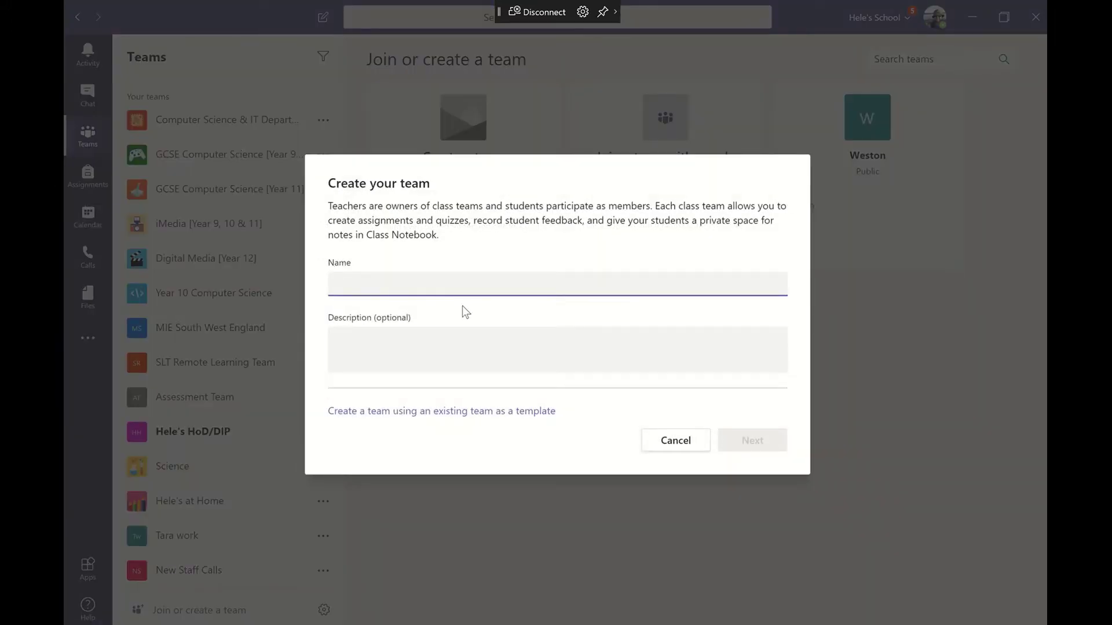
click(436, 412)
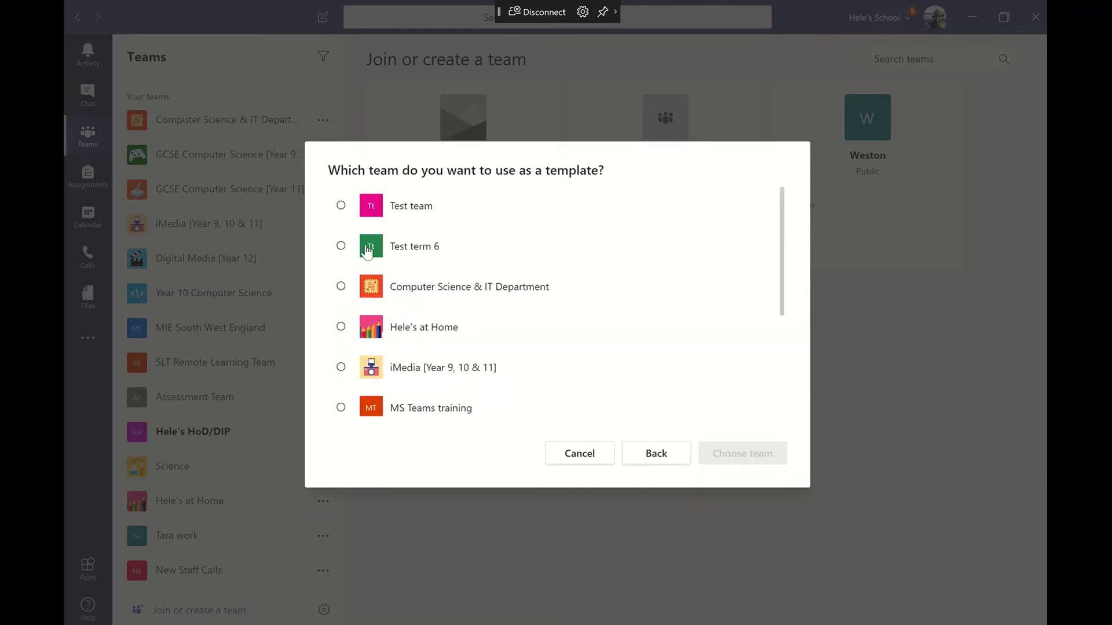
click(648, 461)
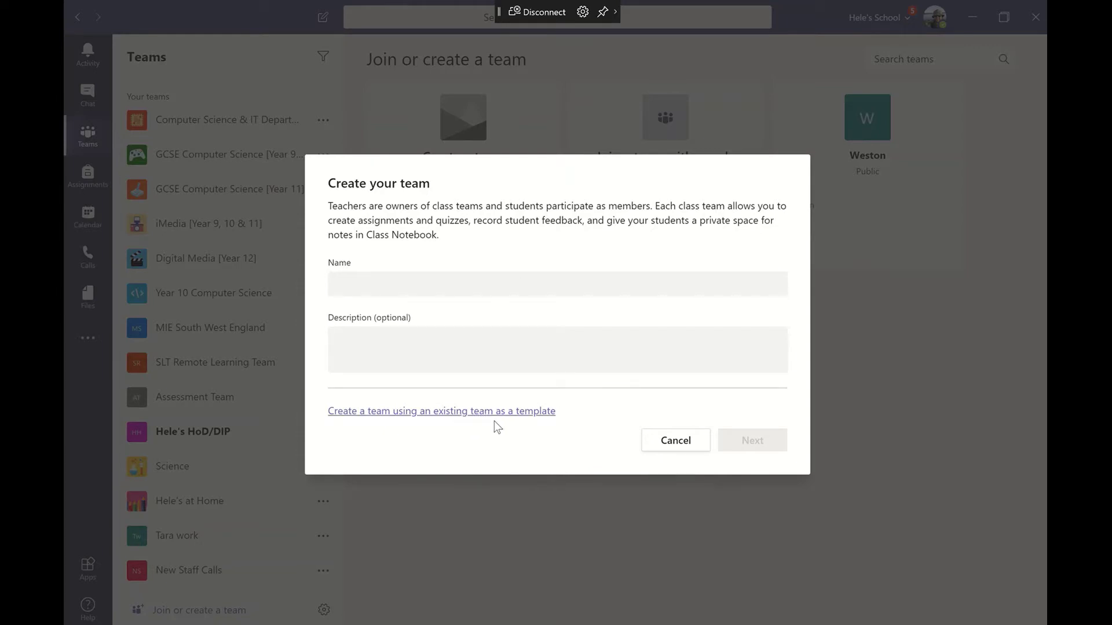
Name the new class team "Test Team 1" and continue to adding people
click(472, 285)
text(Tea)
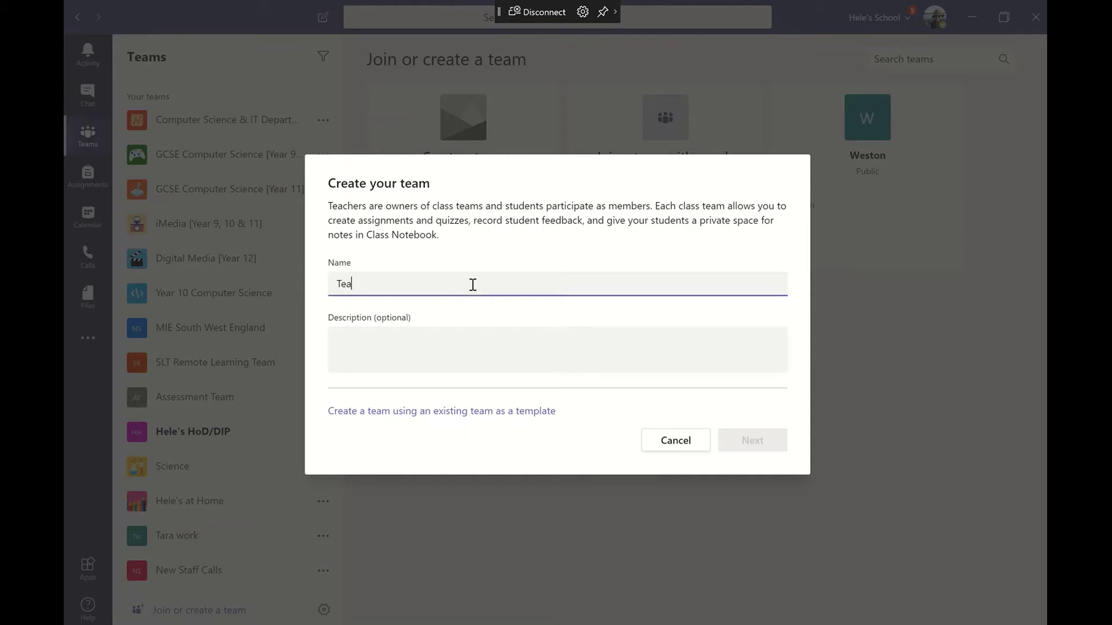
text(t Team 1)
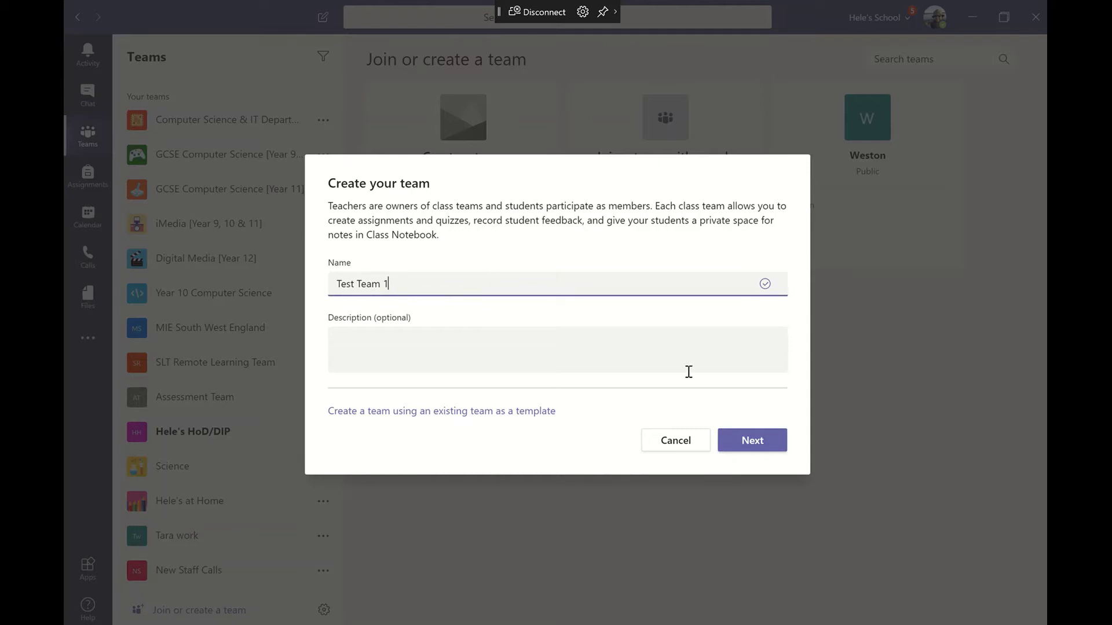
click(756, 447)
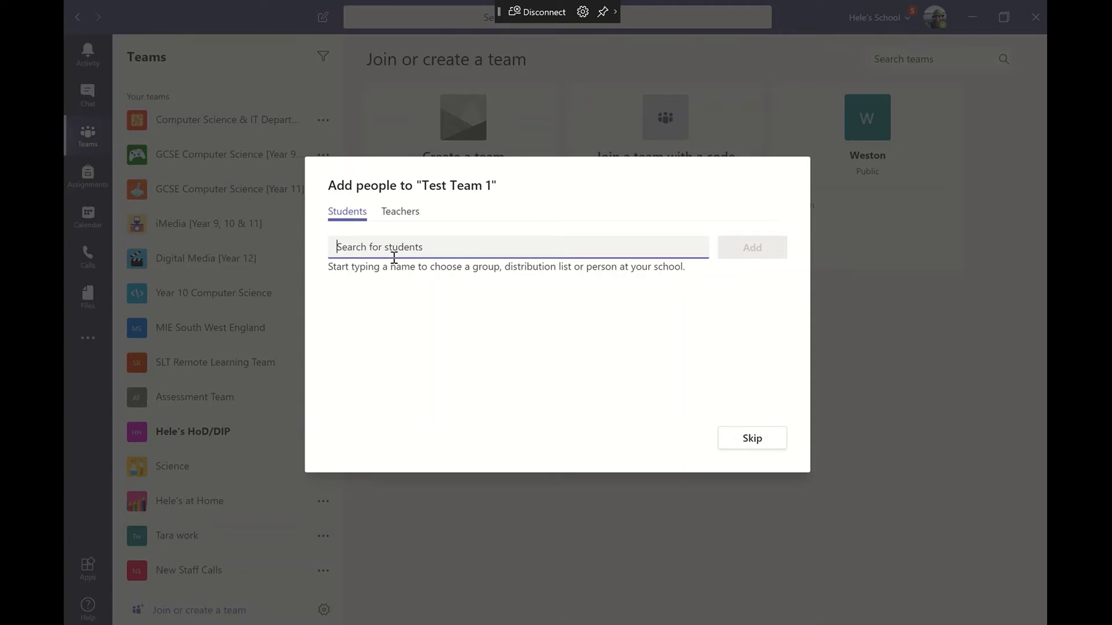
Search for students to add using "class" and part of a surname, clearing each search
text(class)
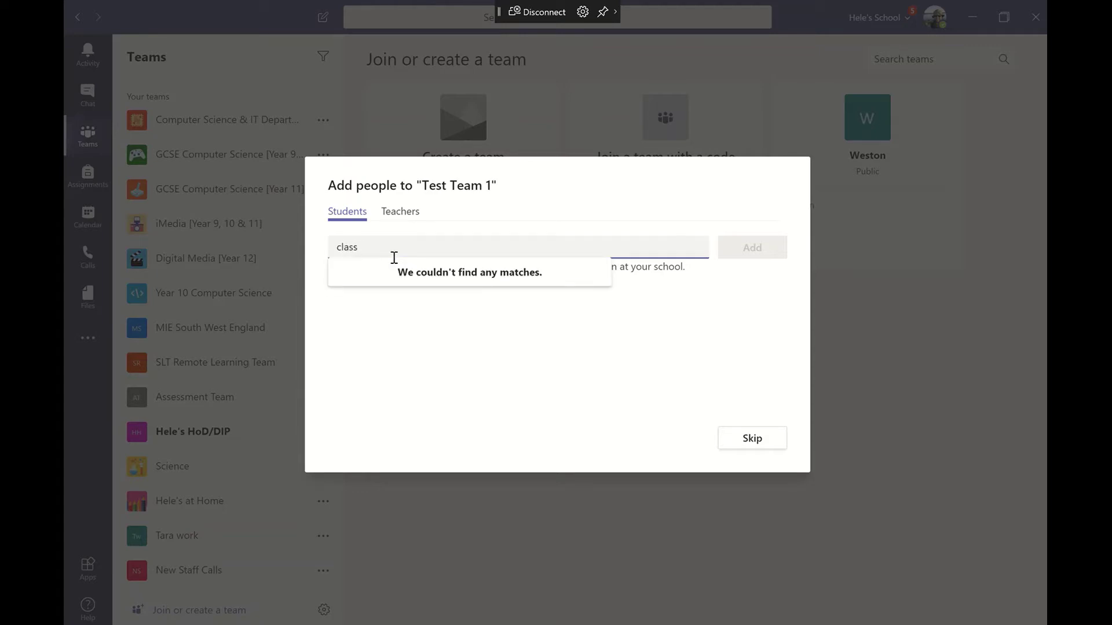
key(BackSpace)
text(s)
key(BackSpace)
key(BackSpace)
key(BackSpace)
key(BackSpace)
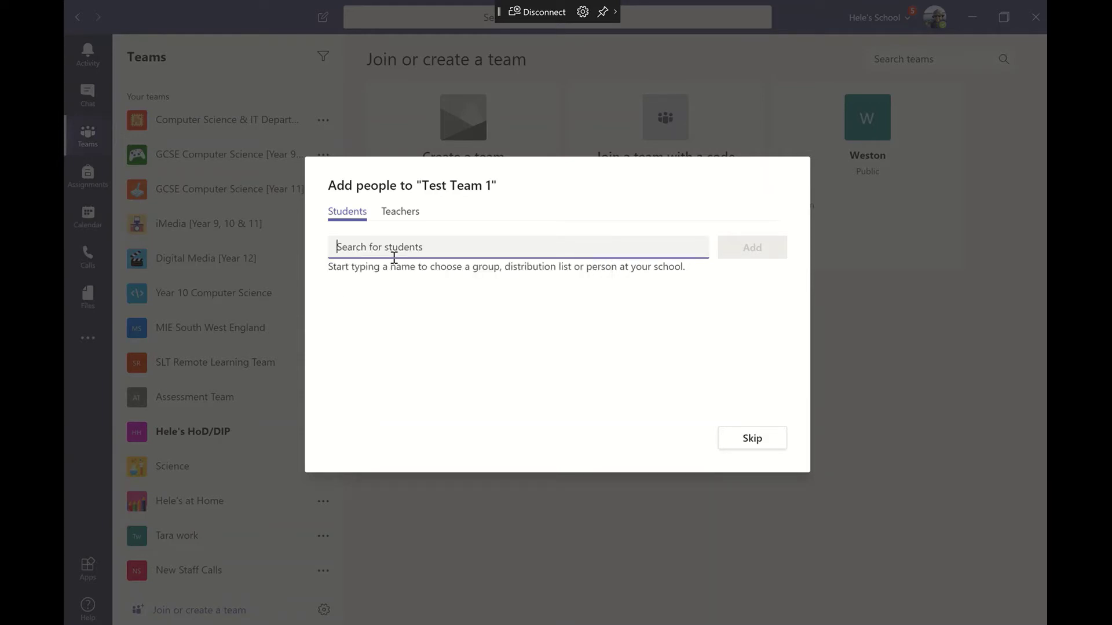
text(fon)
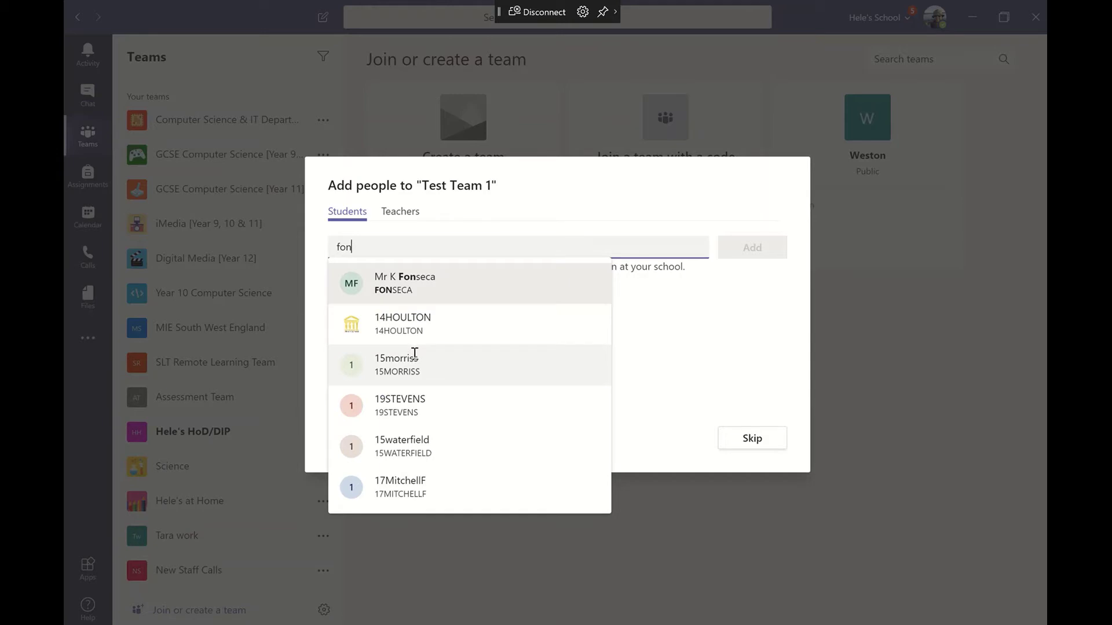
key(BackSpace)
key(BackSpace)
key(BackSpace)
Search for class groups to add as students using "class 1", and clear the search
text(class)
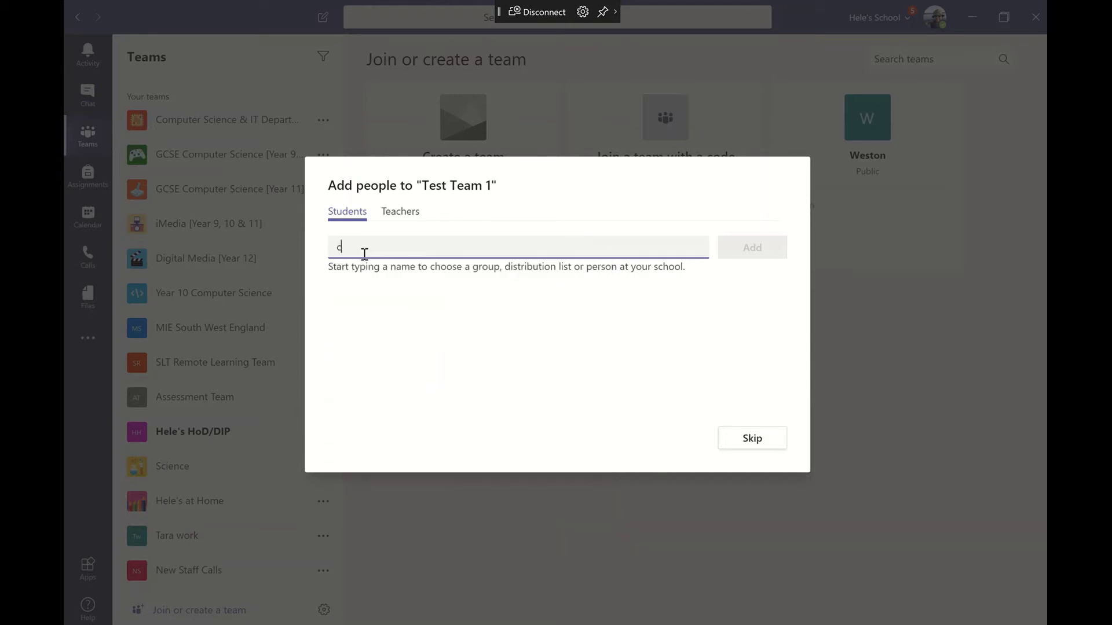
key(BackSpace)
key(BackSpace)
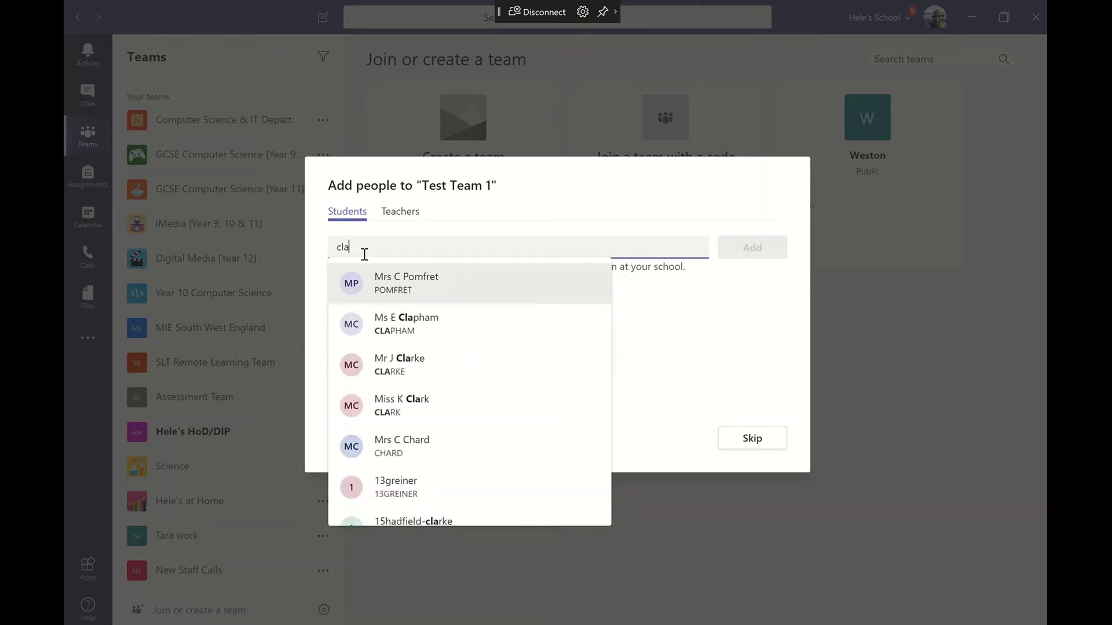
scroll(392, 284, down, 5)
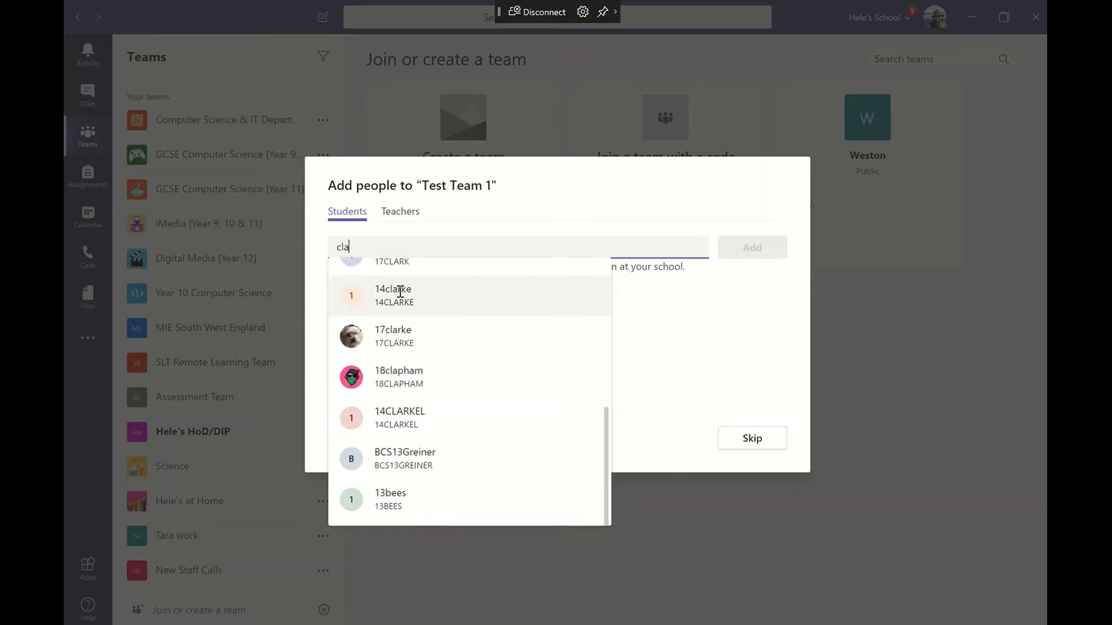
text(s)
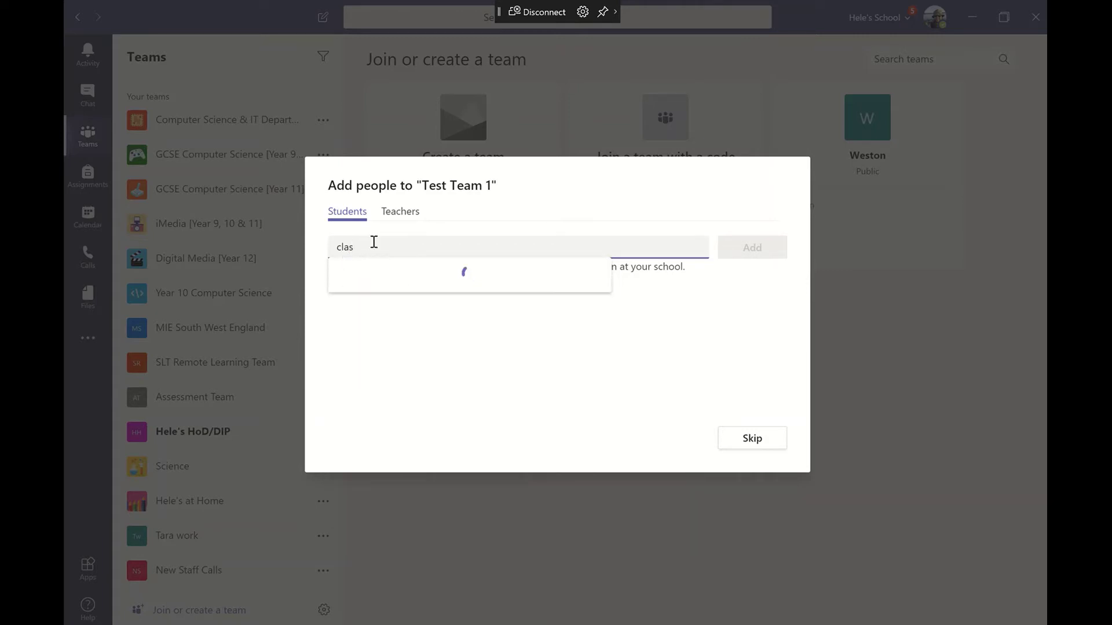
text(s 1)
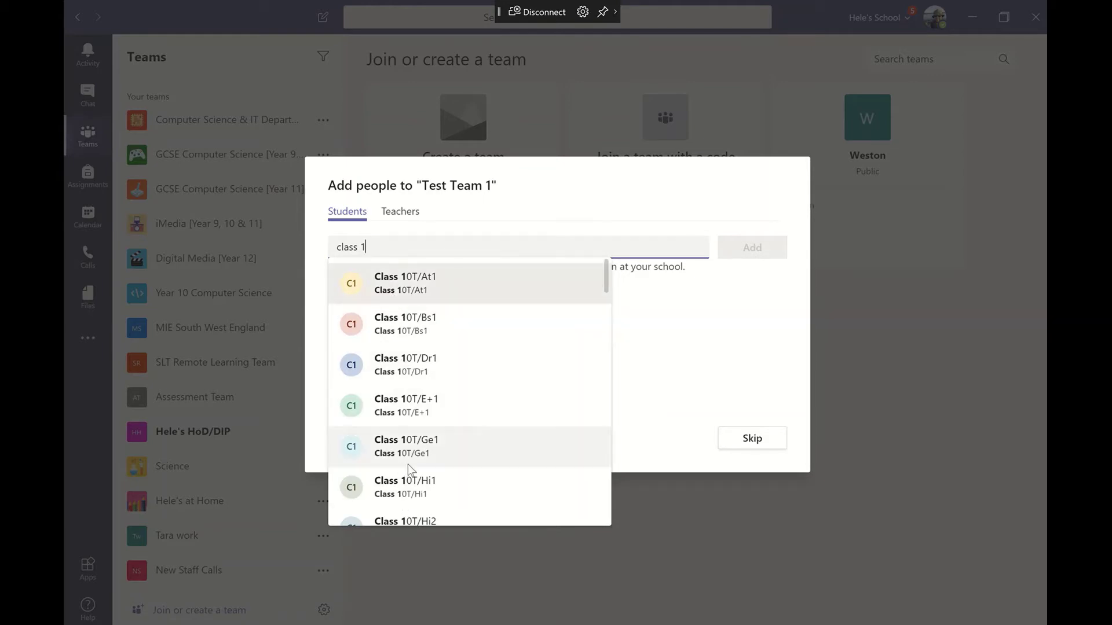
drag(389, 245, 315, 250)
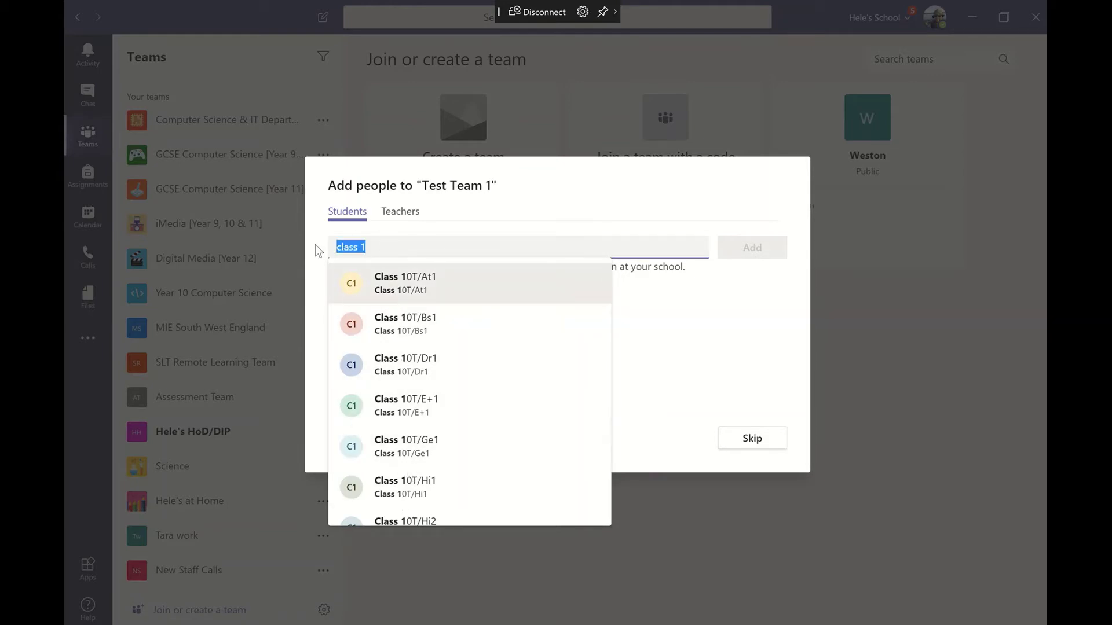
key(BackSpace)
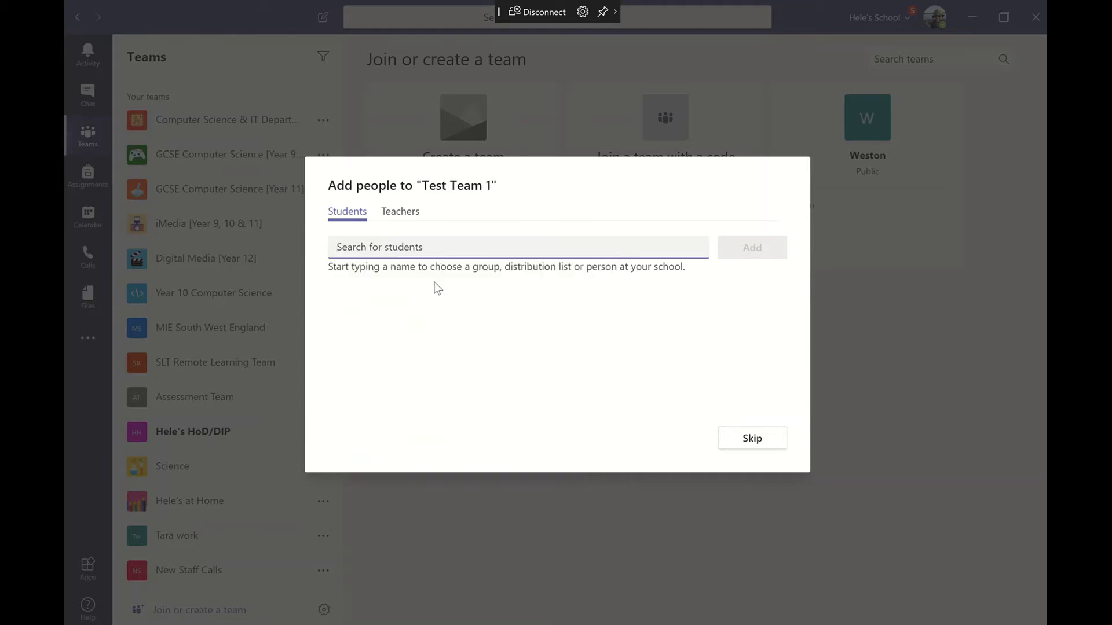
Check the option for adding teachers and skip adding people to Test Team 1
click(404, 214)
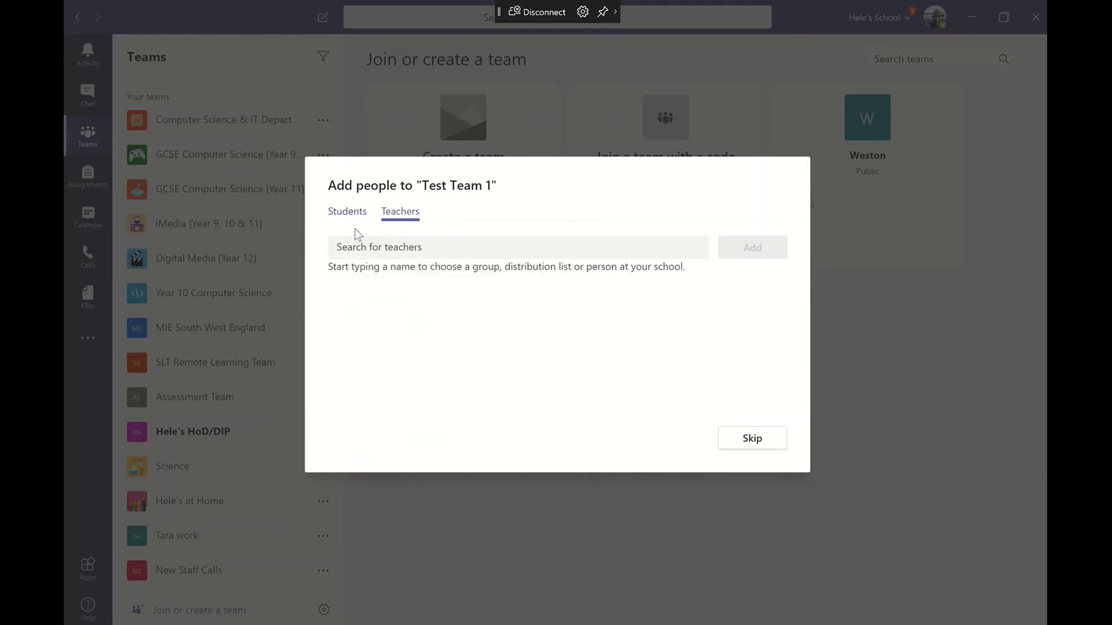
click(348, 213)
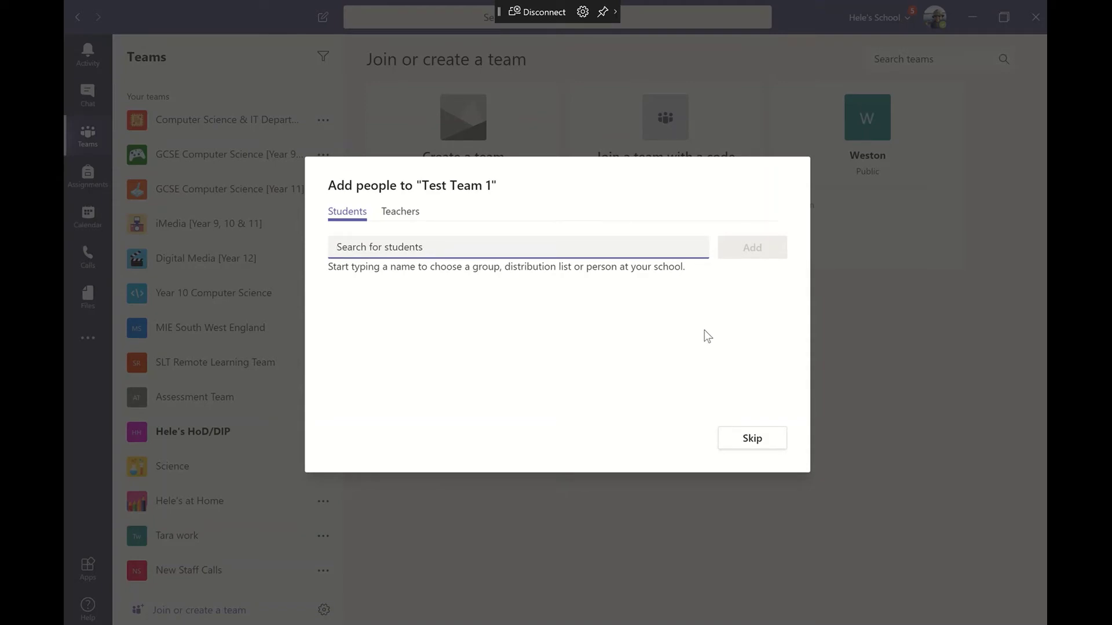
click(740, 439)
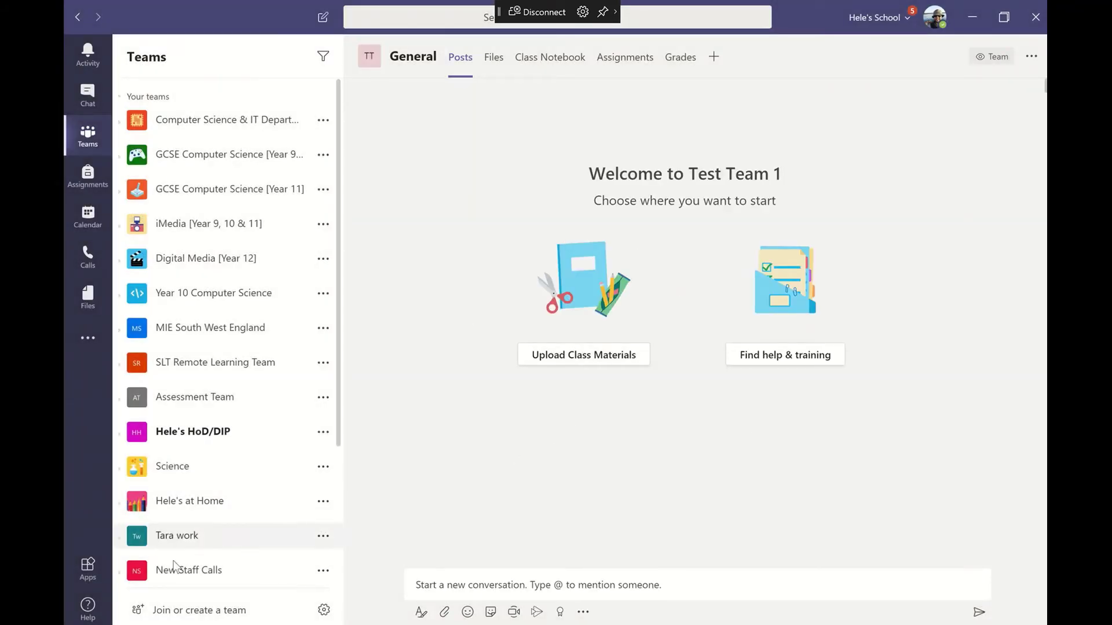
Open the management page of Test Team 1 and view its members and channels
scroll(271, 510, down, 3)
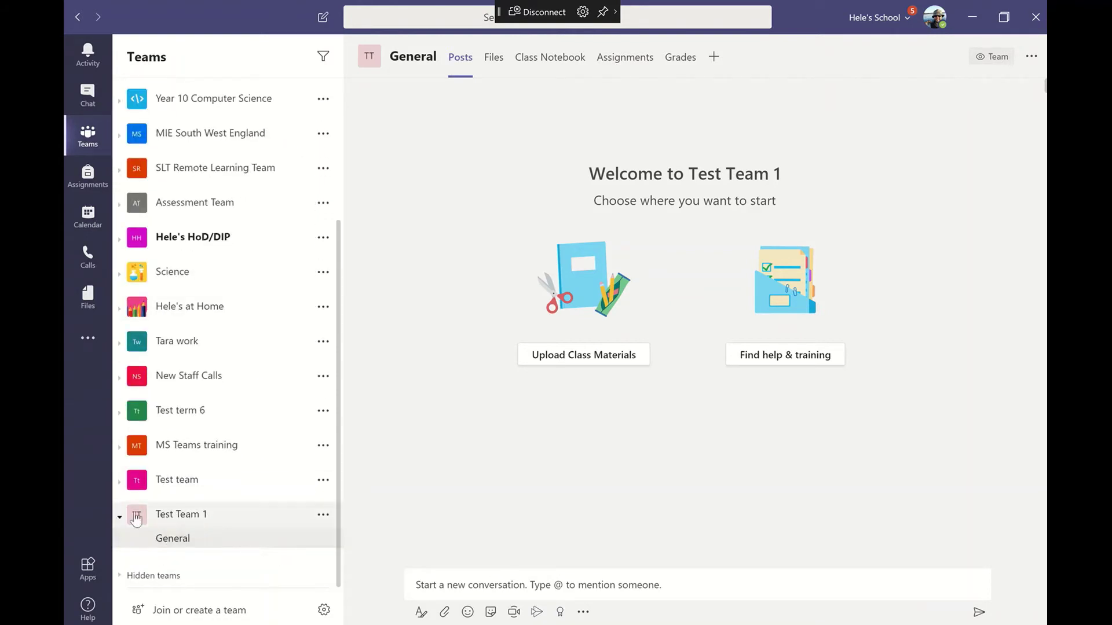
click(323, 515)
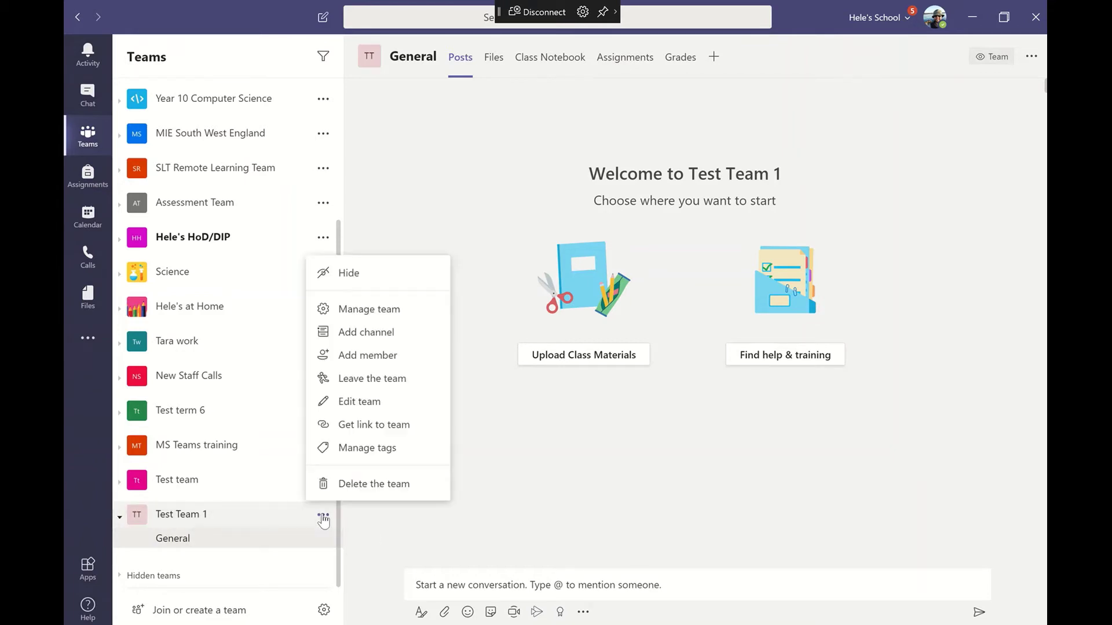
click(402, 315)
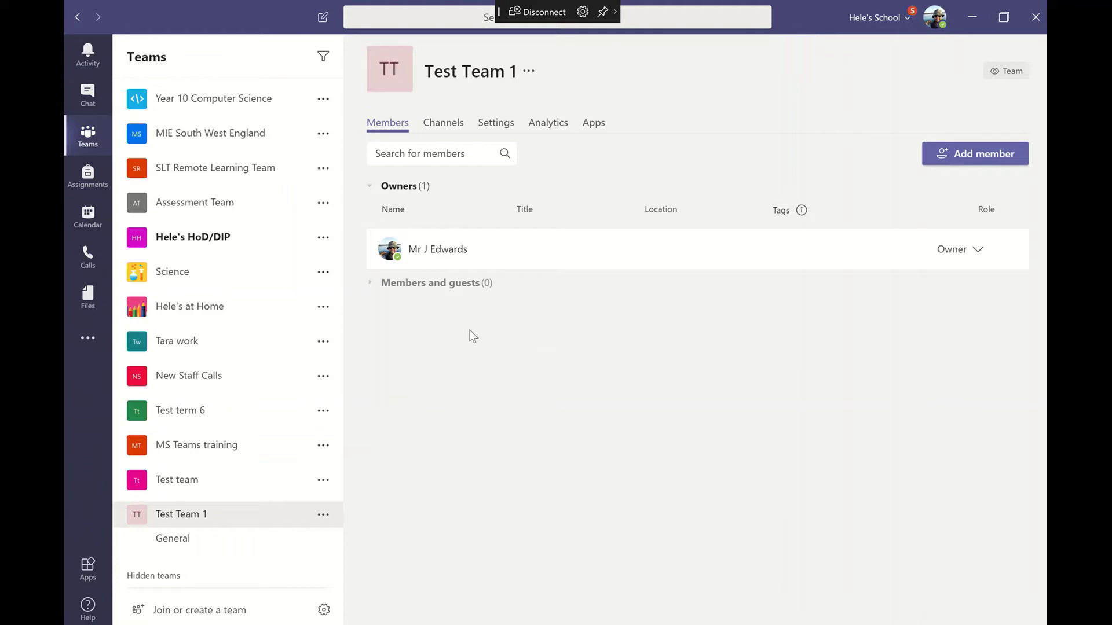
click(443, 122)
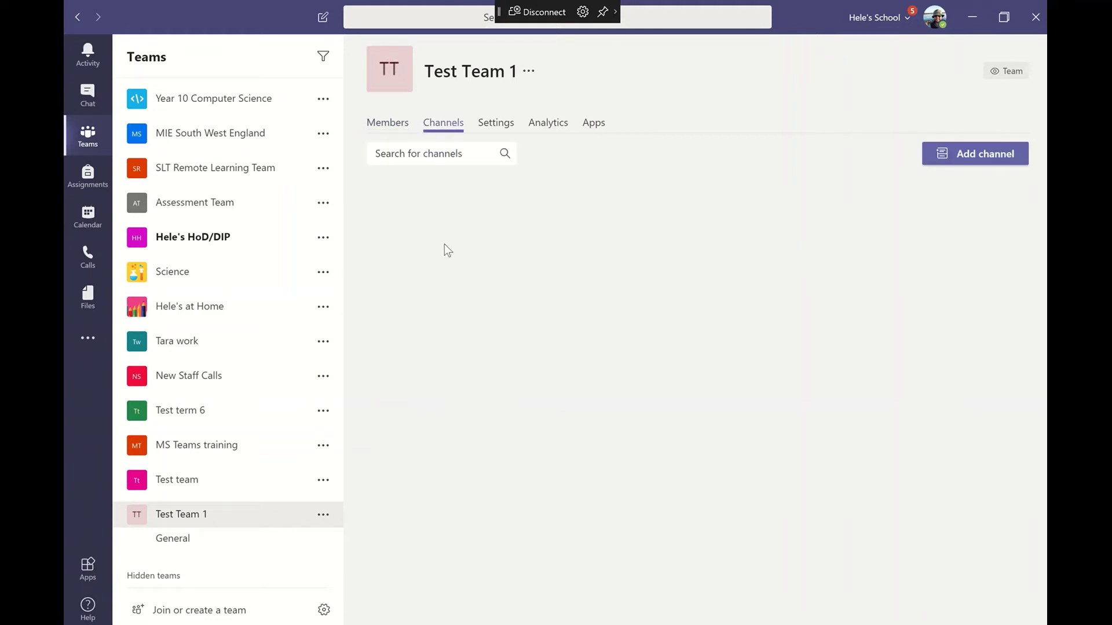
Open the settings of Test Team 1 and review the team theme and member permissions
click(500, 133)
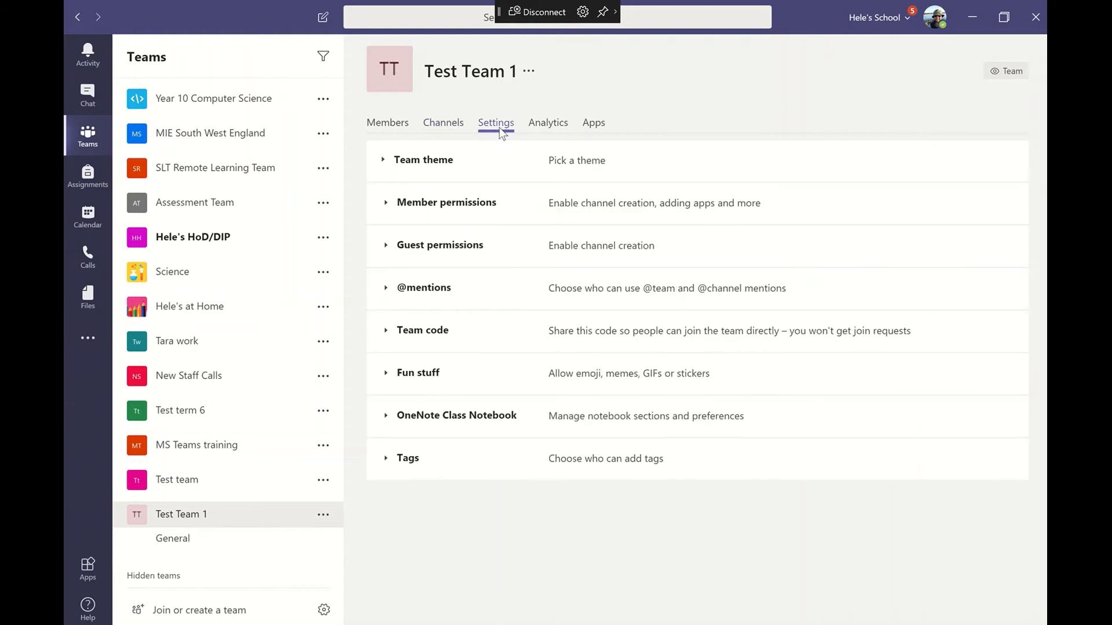
click(427, 172)
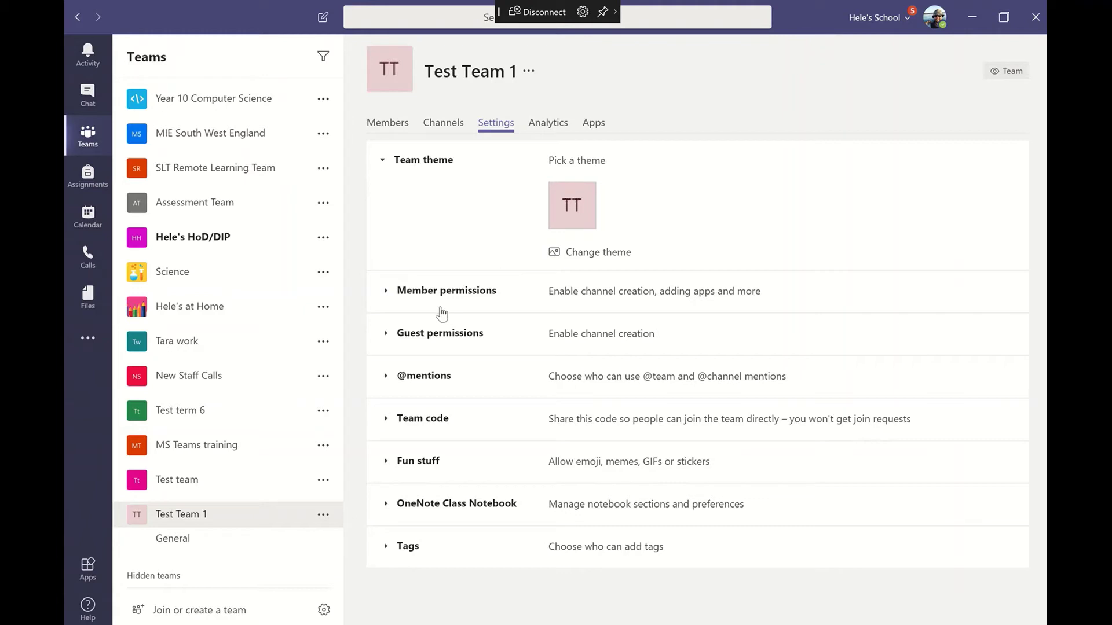
click(414, 291)
scroll(514, 288, down, 5)
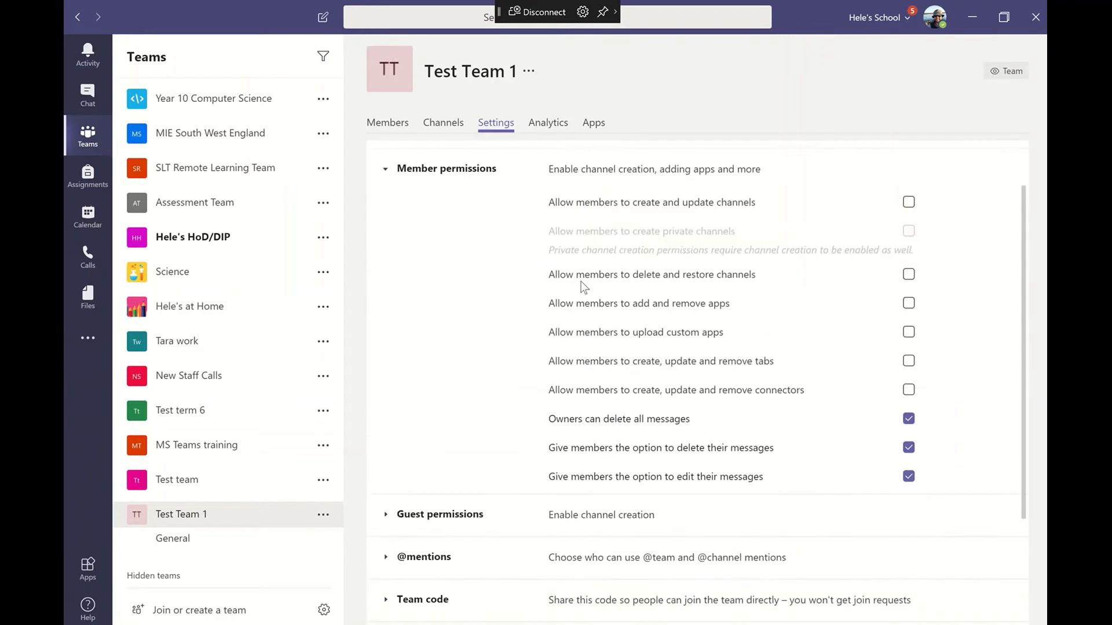
scroll(698, 314, up, 1)
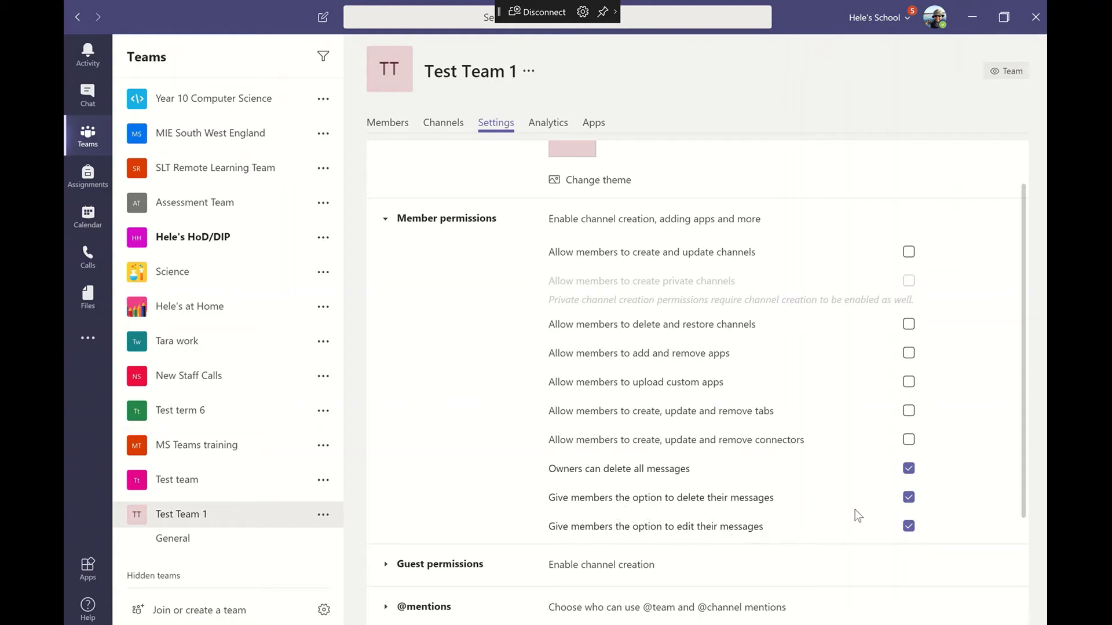
scroll(855, 510, down, 3)
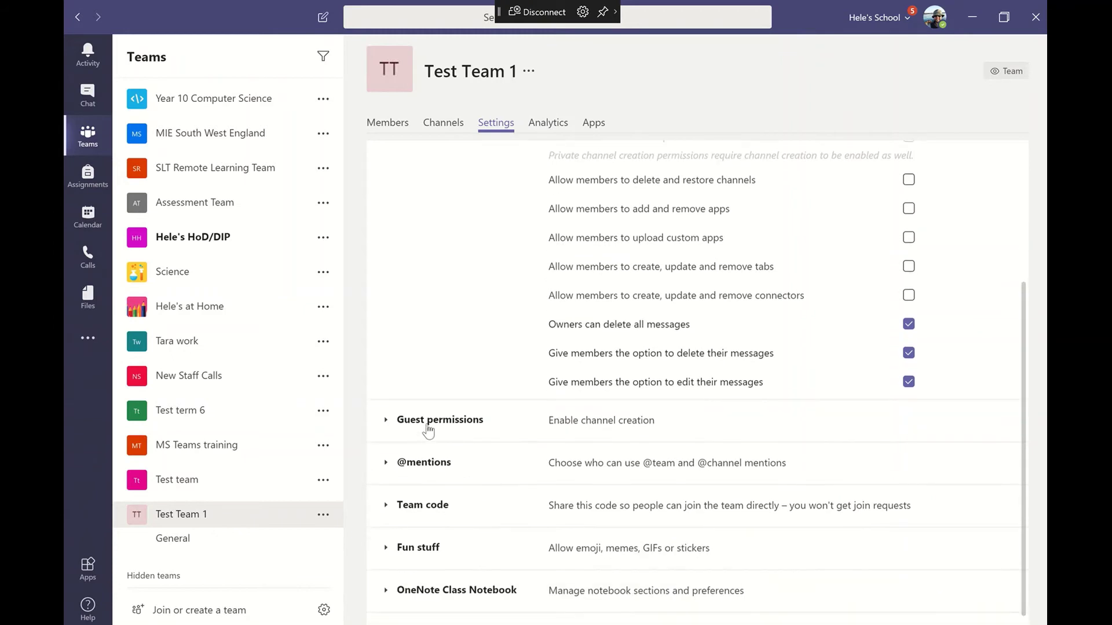
click(429, 429)
scroll(459, 296, down, 3)
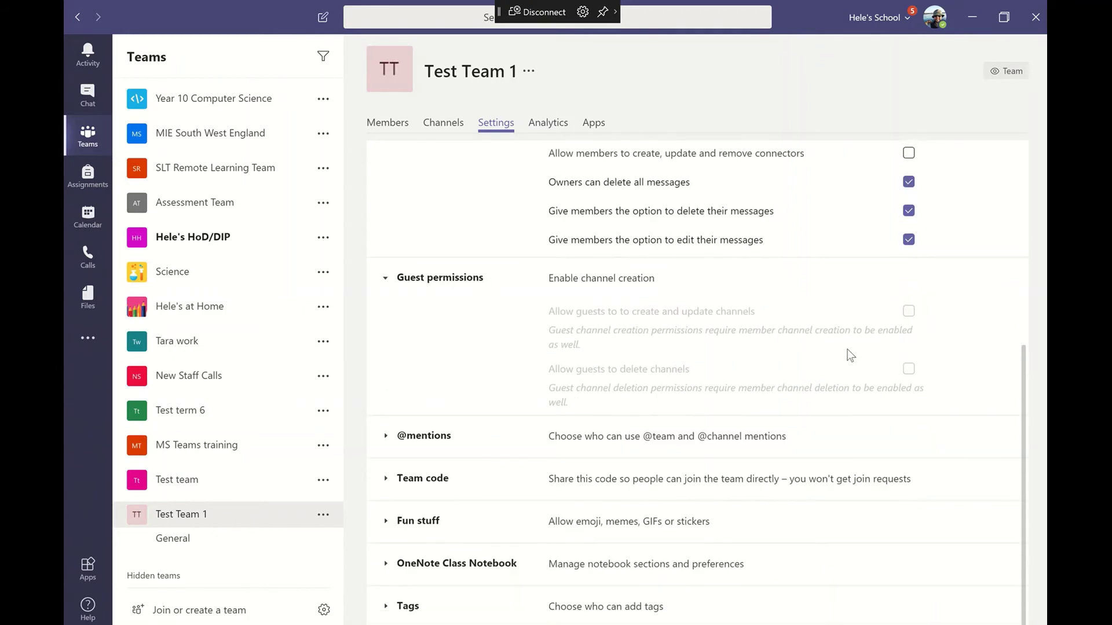
click(452, 440)
scroll(492, 435, down, 2)
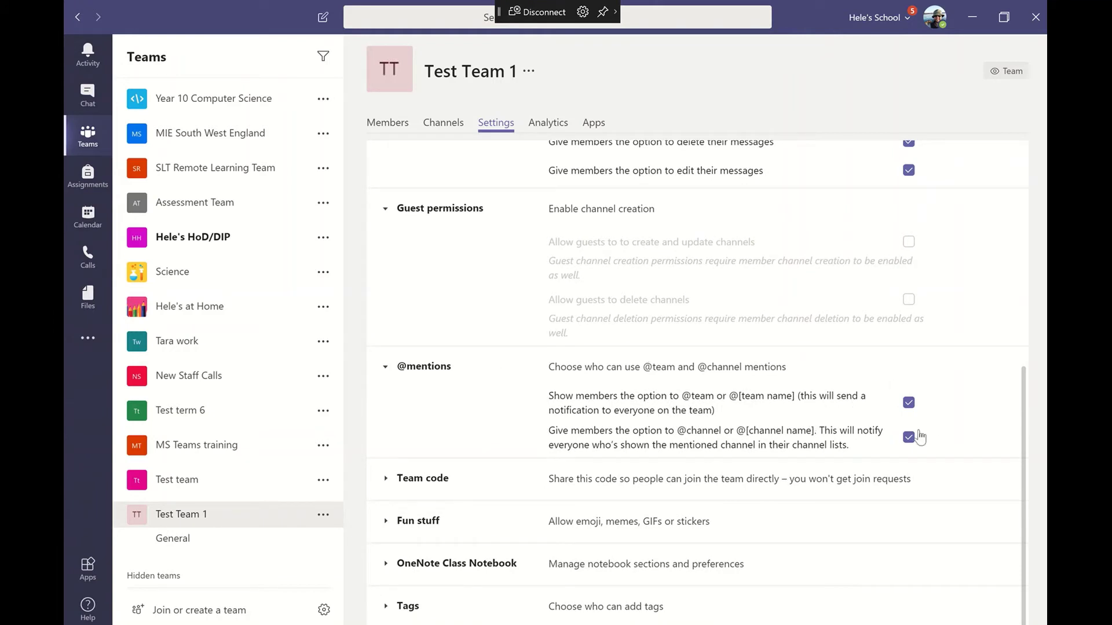
Expand and review the team code and fun stuff settings of Test Team 1
click(440, 478)
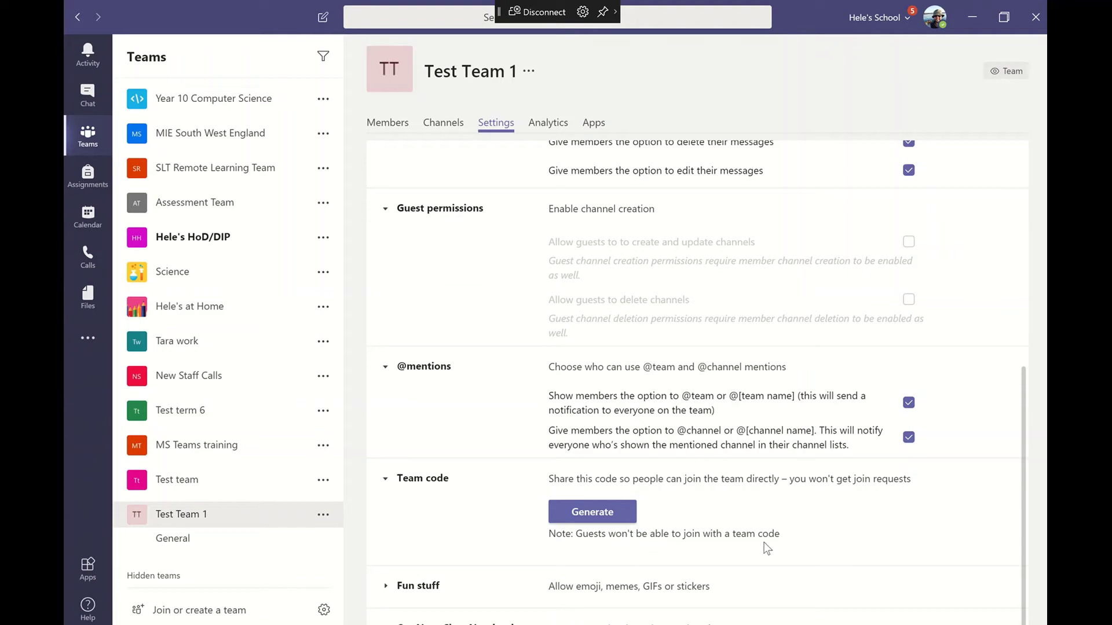
scroll(559, 530, down, 2)
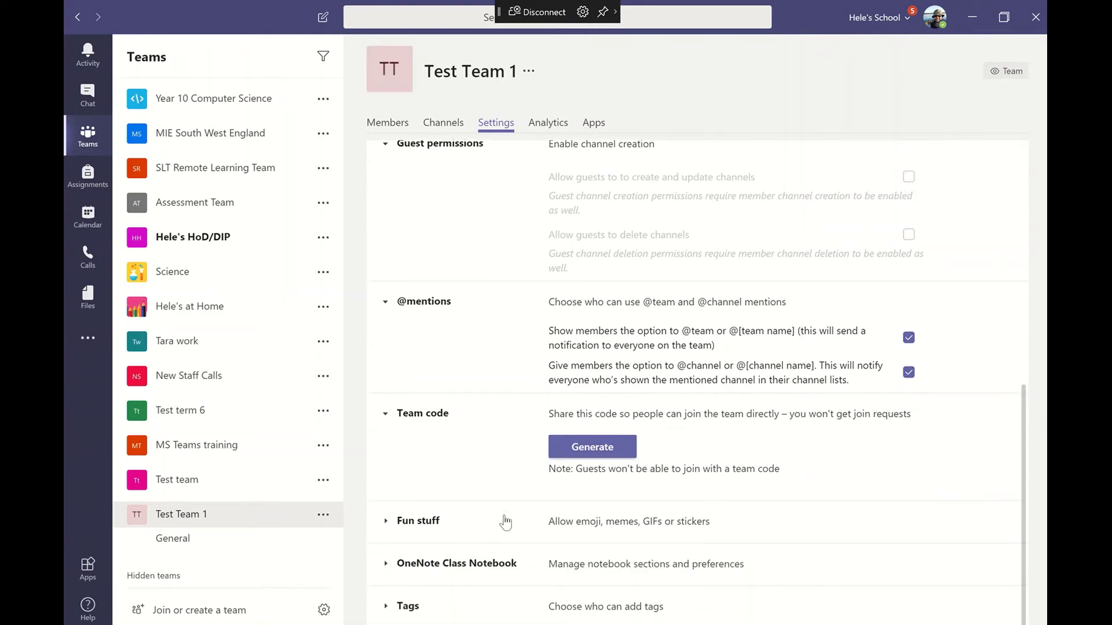
click(426, 522)
scroll(544, 472, down, 3)
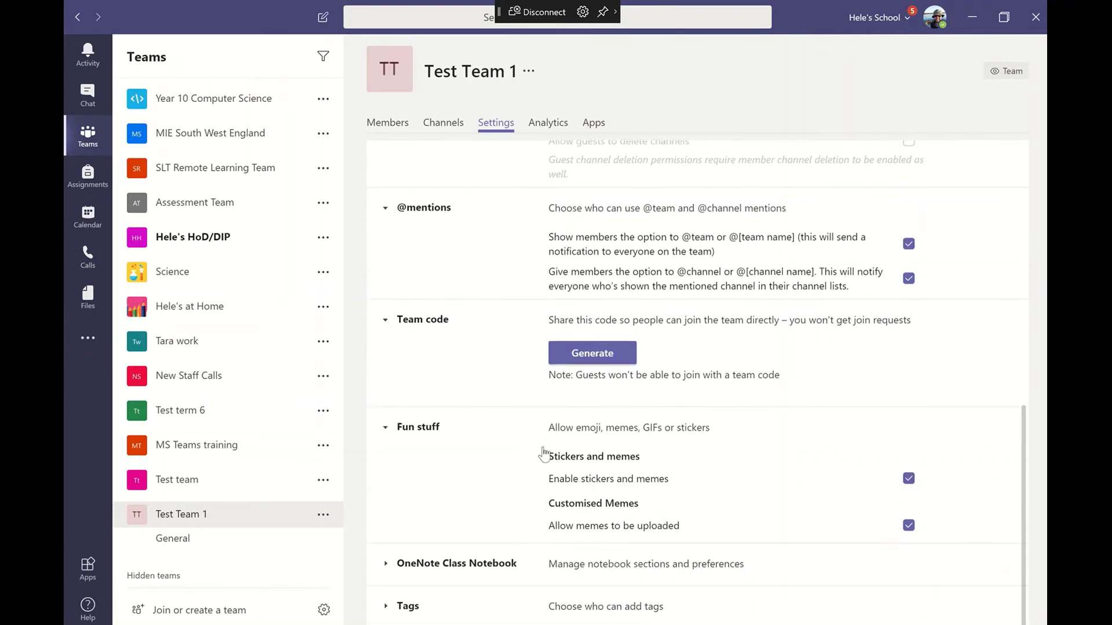
Disable stickers and memes for Test Team 1 and expand its tags settings
click(909, 479)
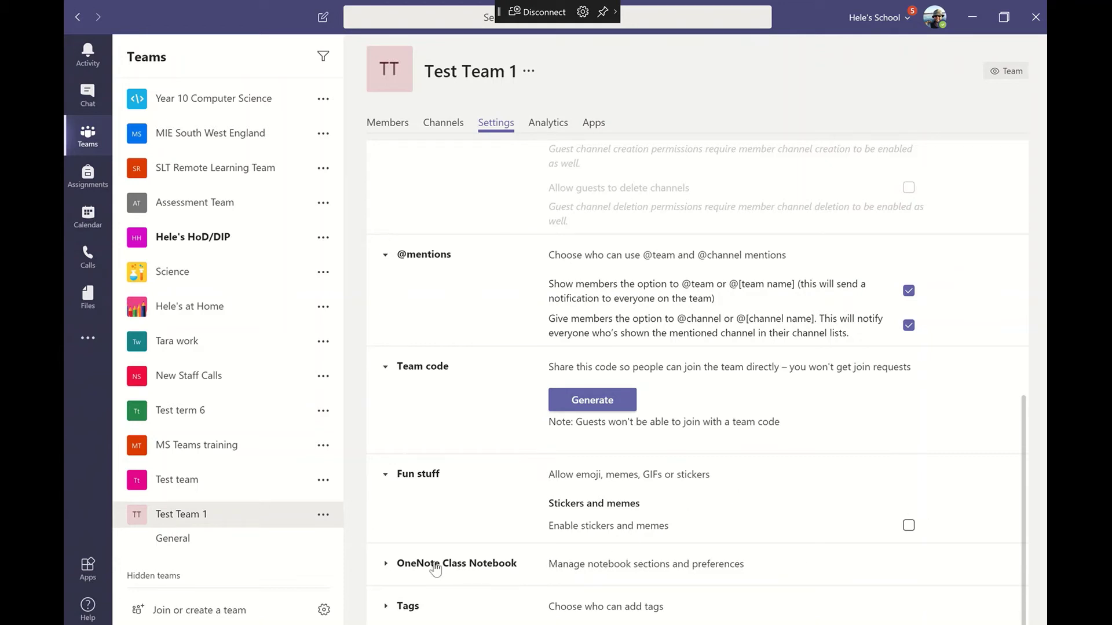
click(410, 608)
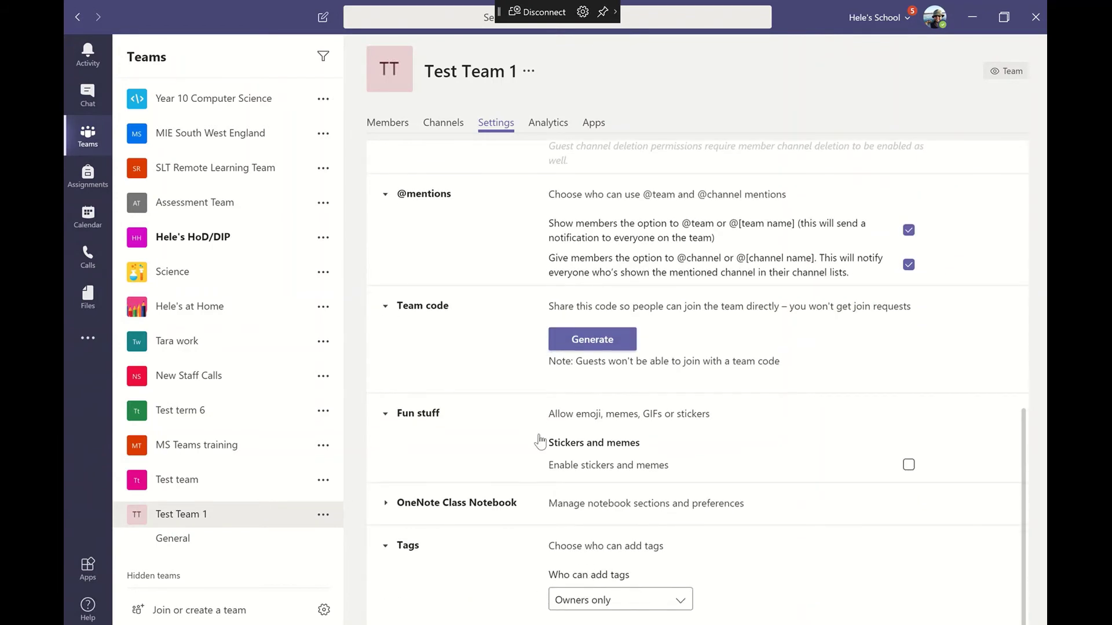
scroll(539, 440, up, 7)
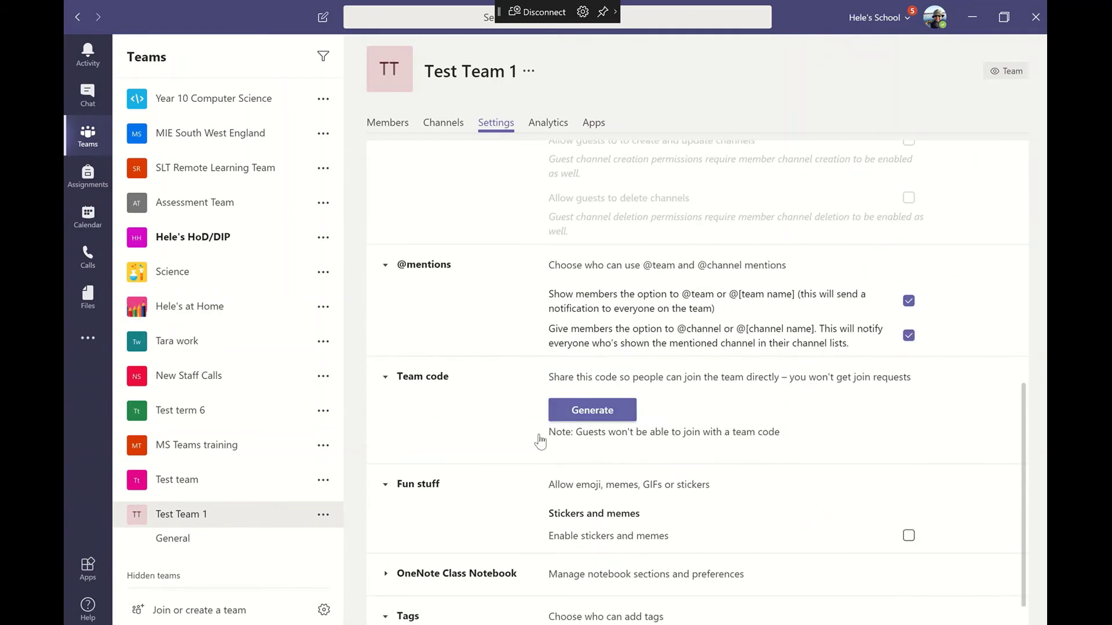
View the analytics and the installed apps of Test Team 1
click(549, 128)
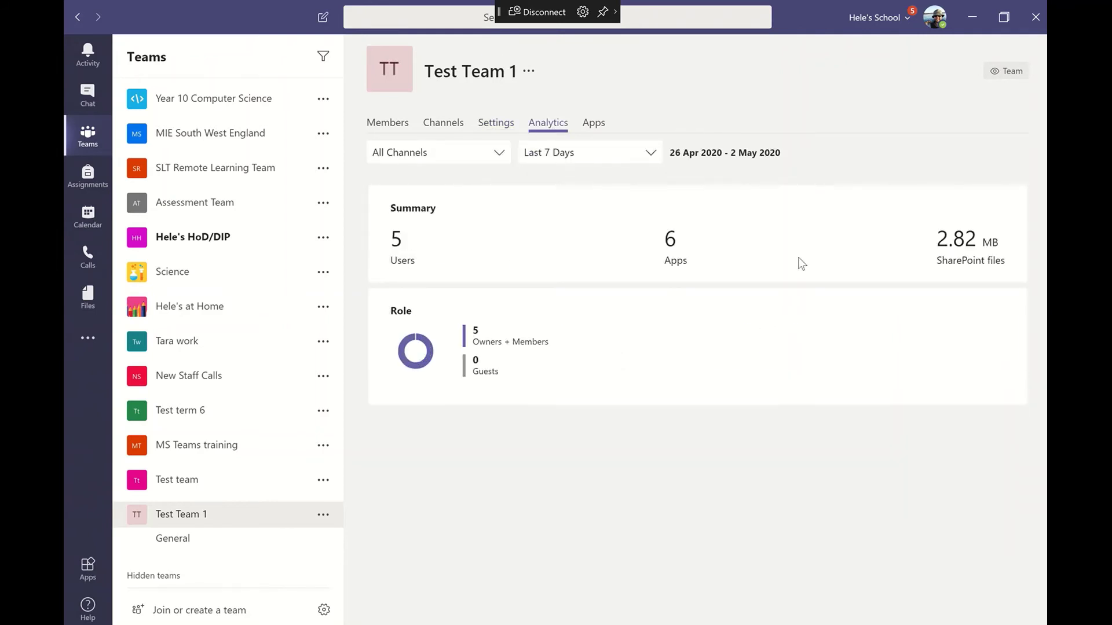
click(594, 124)
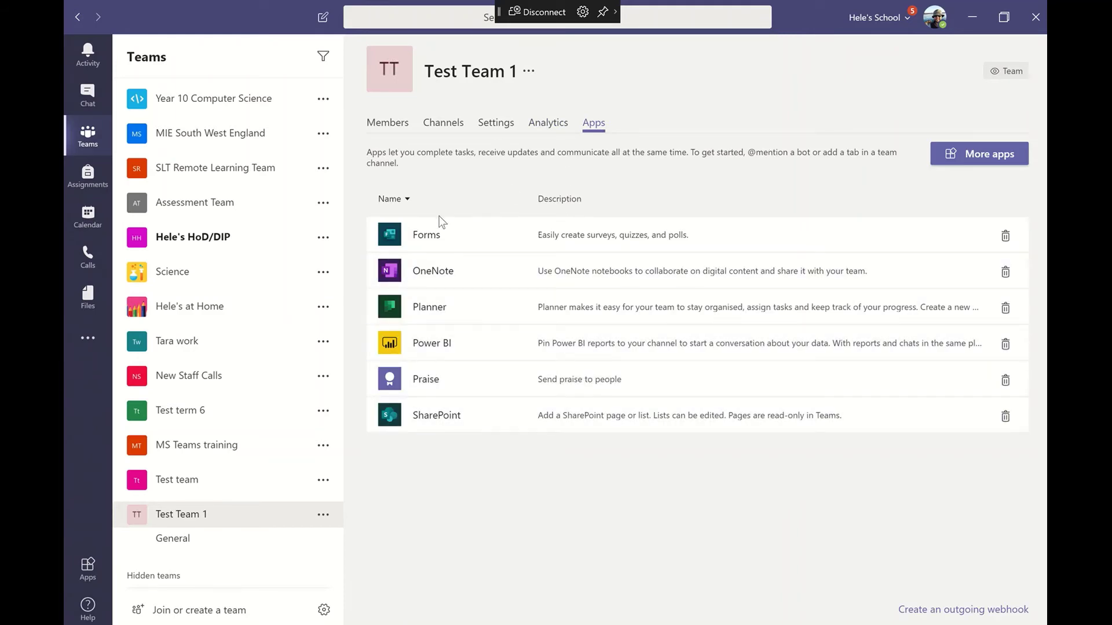
Open the Class Materials folder in the files of Test Team 1's General channel
click(174, 538)
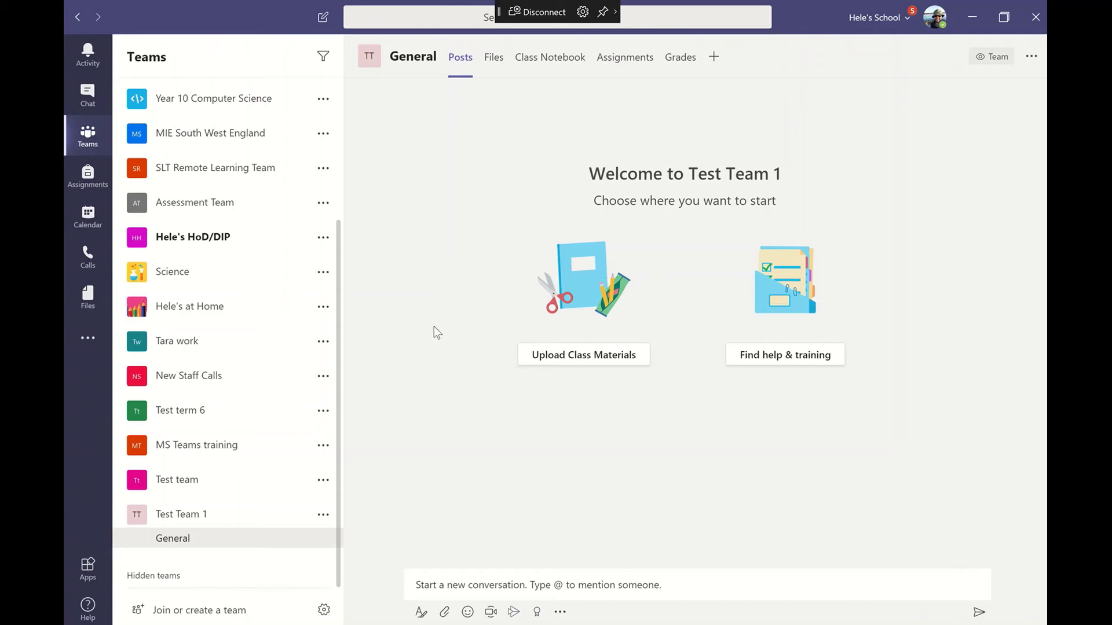
click(503, 64)
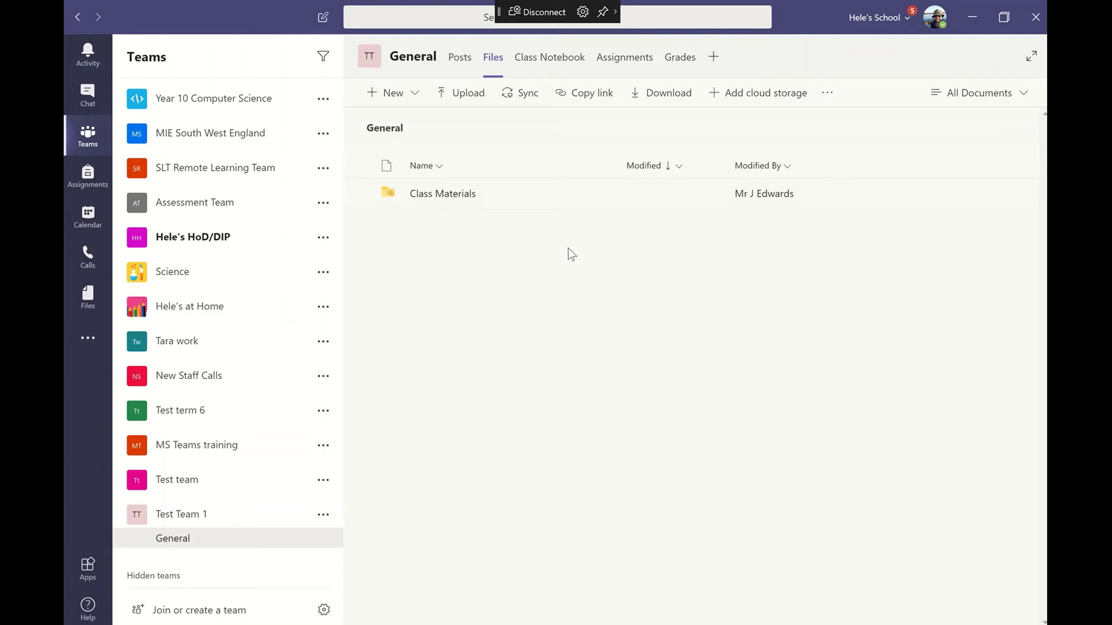
click(447, 195)
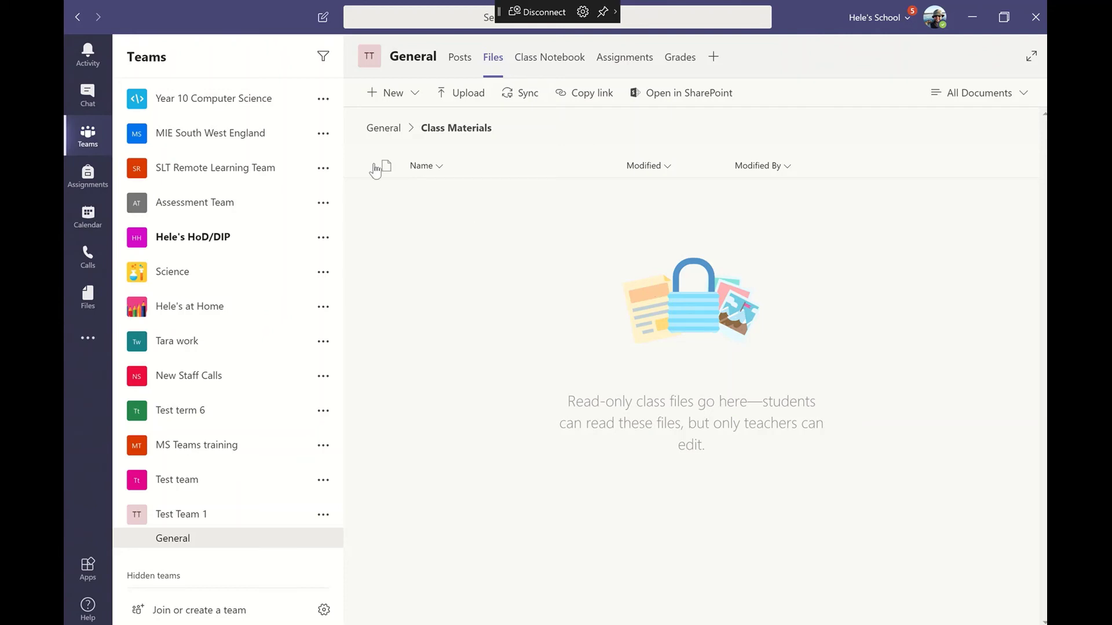
View the members on the management page of GCSE Computer Science [Year 11], and open that team's General channel
scroll(249, 225, up, 3)
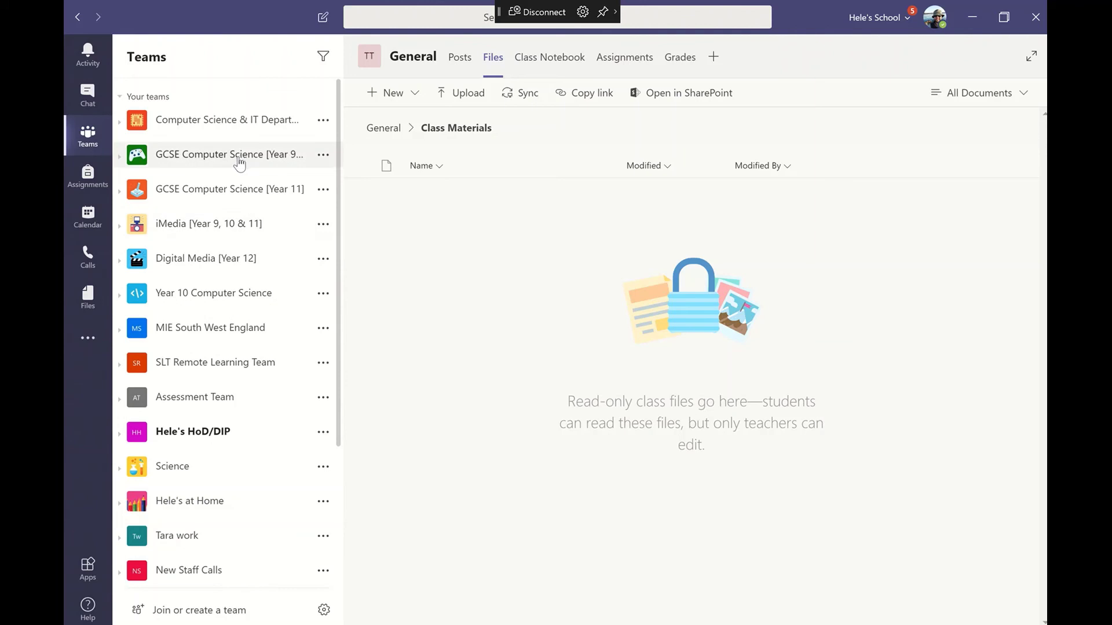
click(237, 197)
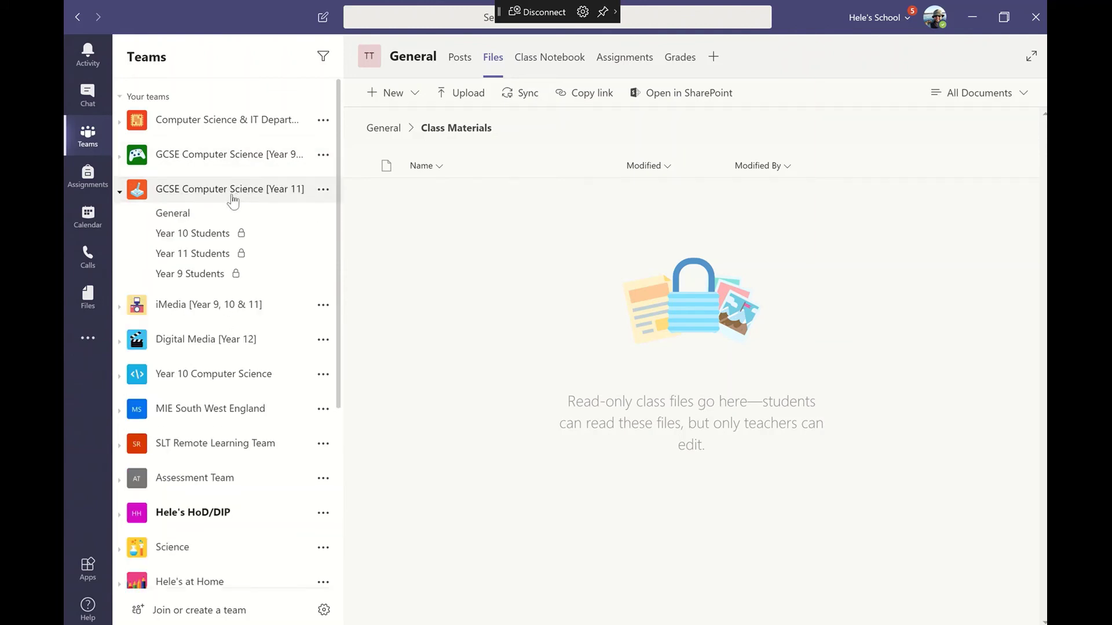
click(324, 191)
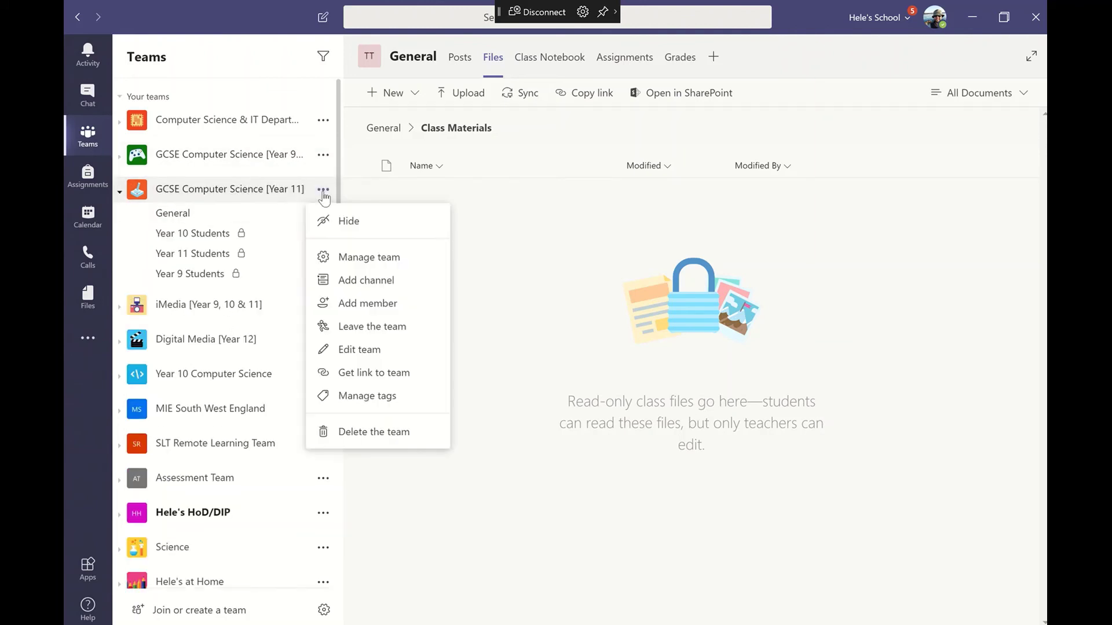
click(356, 257)
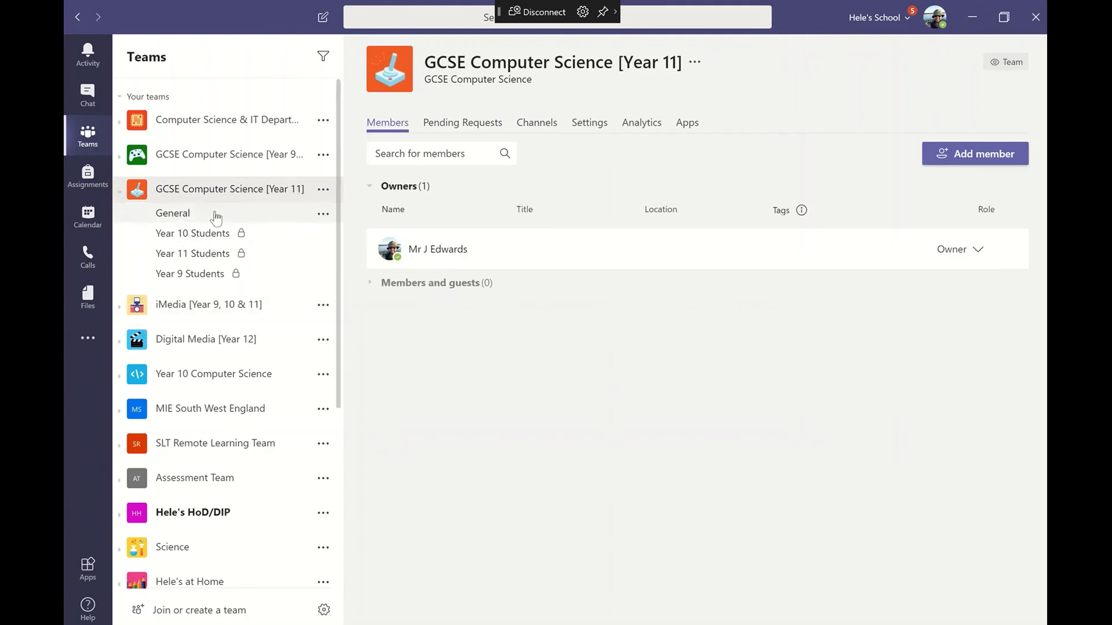
click(260, 208)
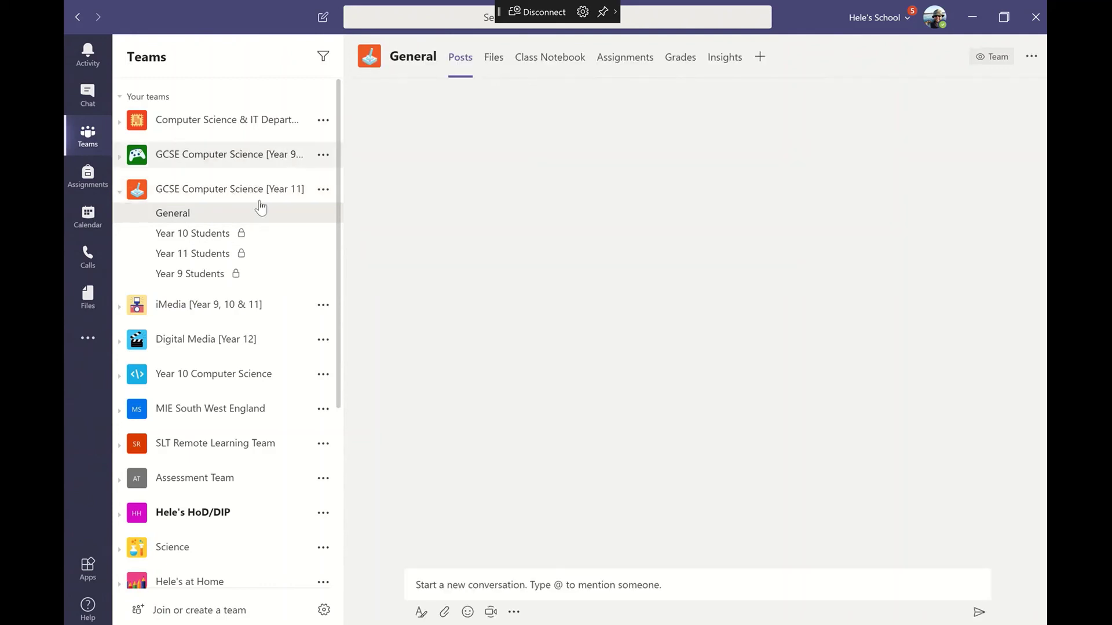
Open the management page of the Year 10 Computer Science team and look through its members and guests
scroll(263, 324, down, 2)
click(263, 307)
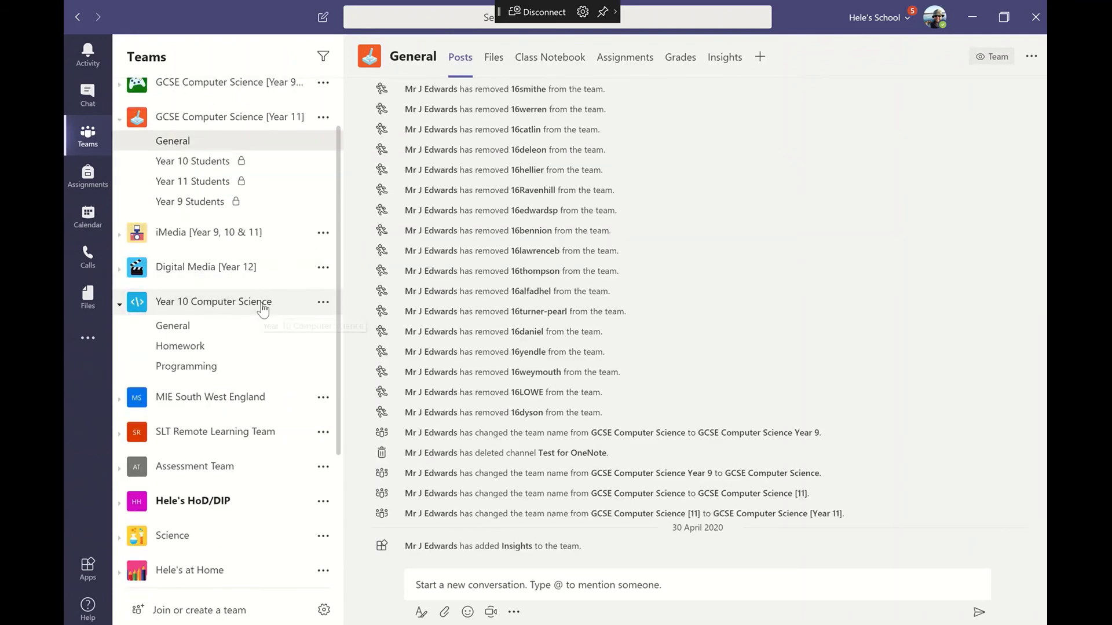
click(209, 325)
click(322, 303)
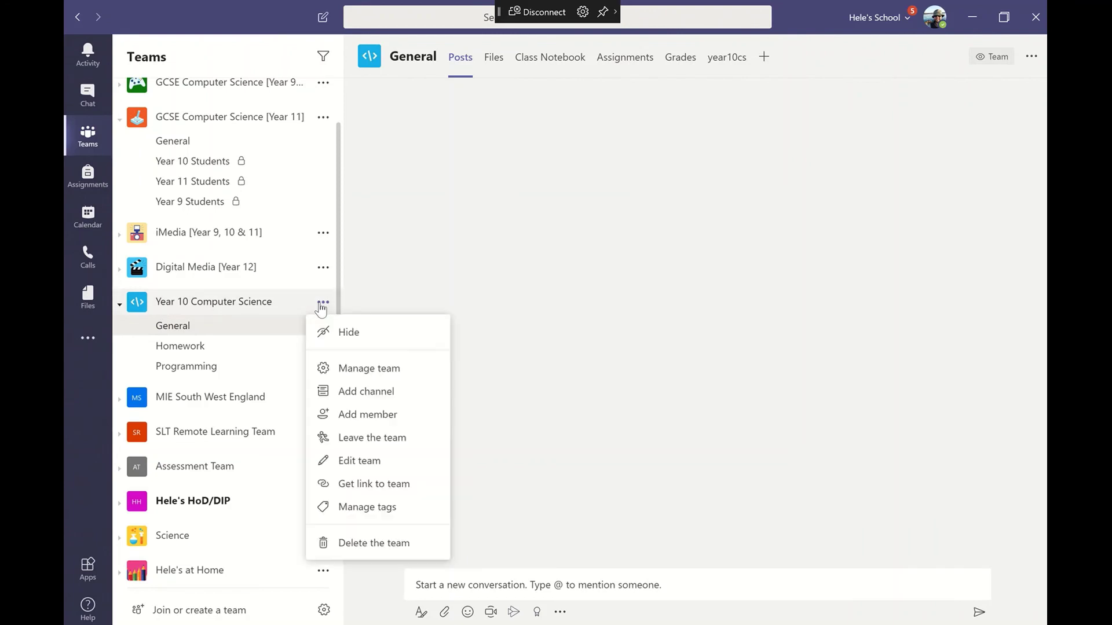
click(371, 368)
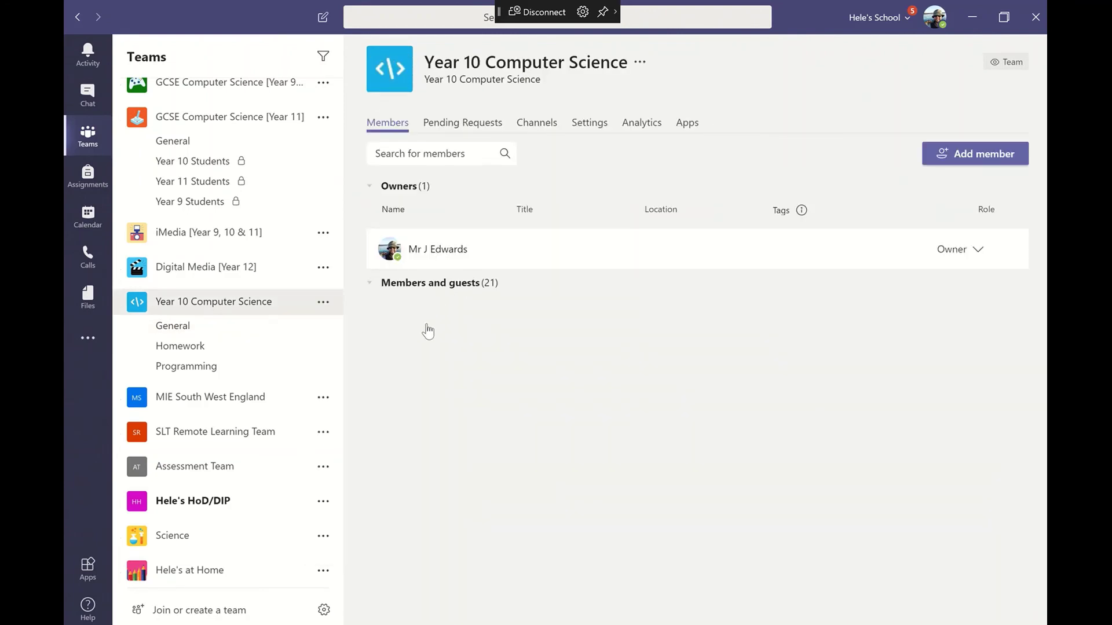
click(414, 292)
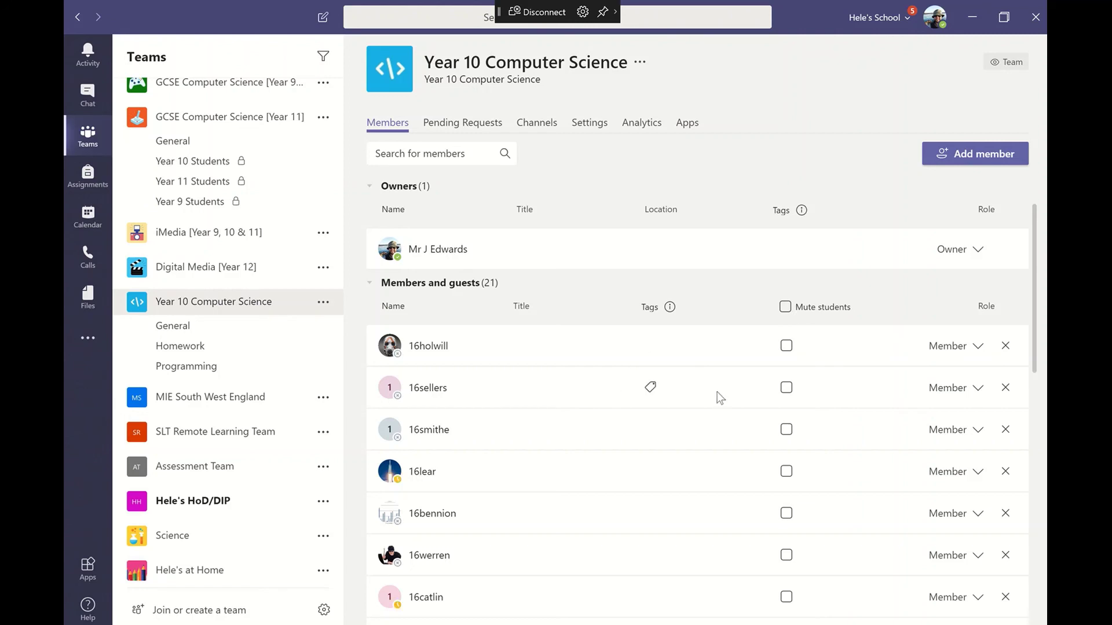
scroll(720, 398, down, 3)
scroll(720, 397, up, 3)
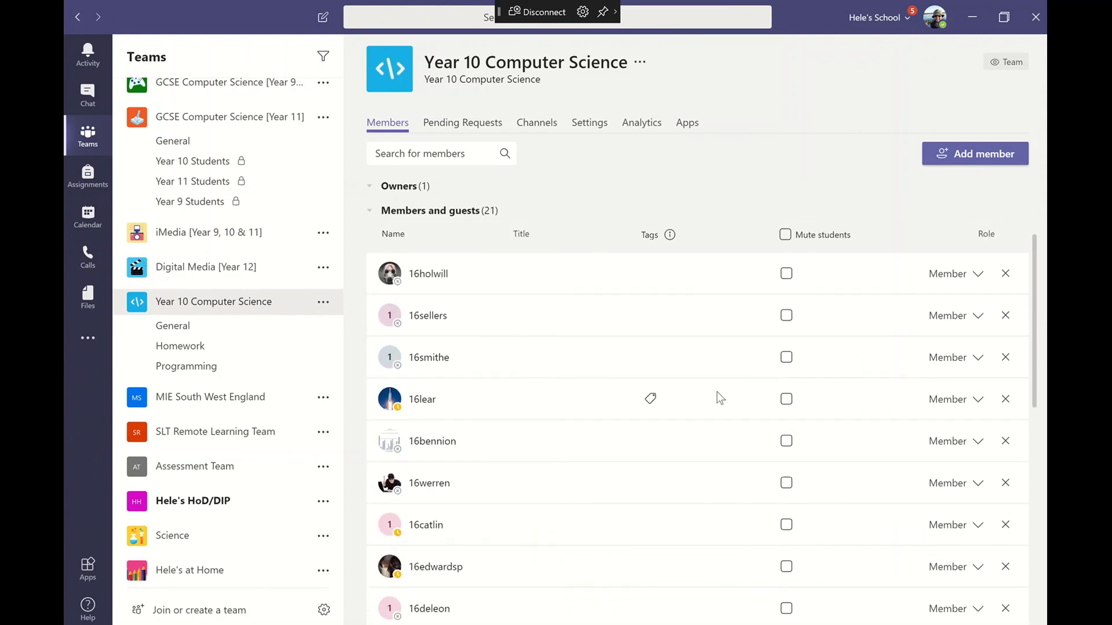
Mute all students in the Year 10 Computer Science team and check the selection down the member list
click(785, 307)
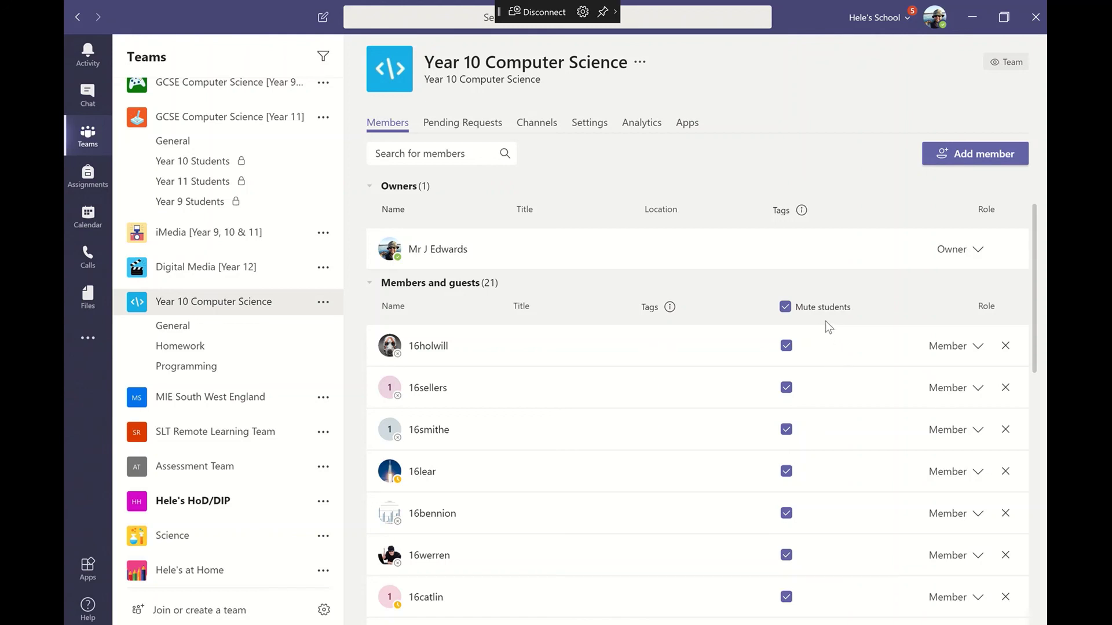
scroll(737, 350, down, 3)
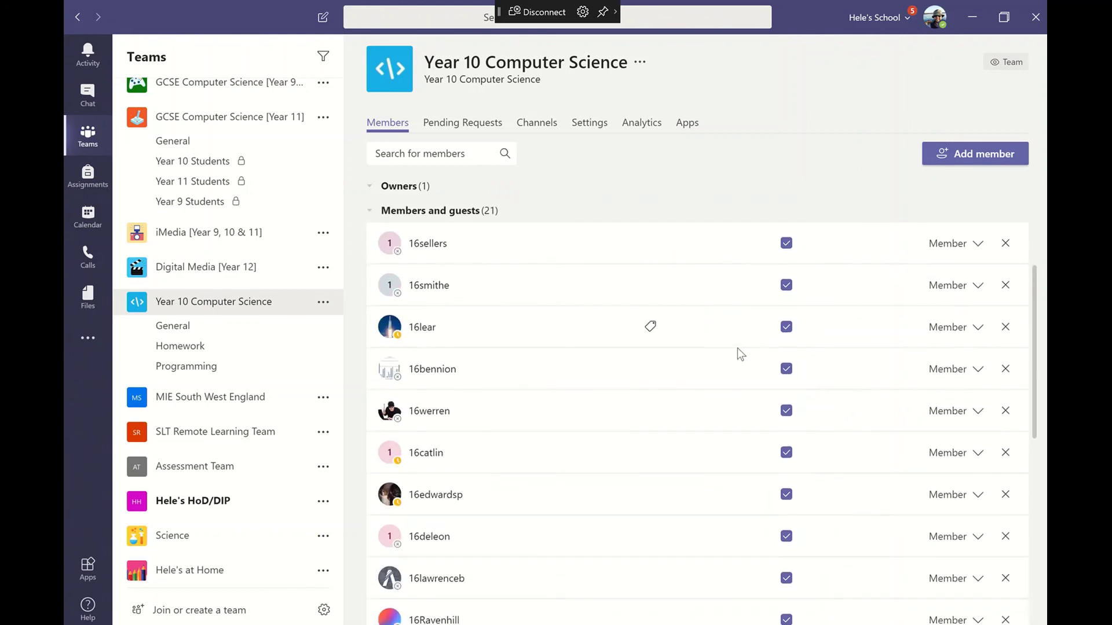
scroll(759, 318, up, 3)
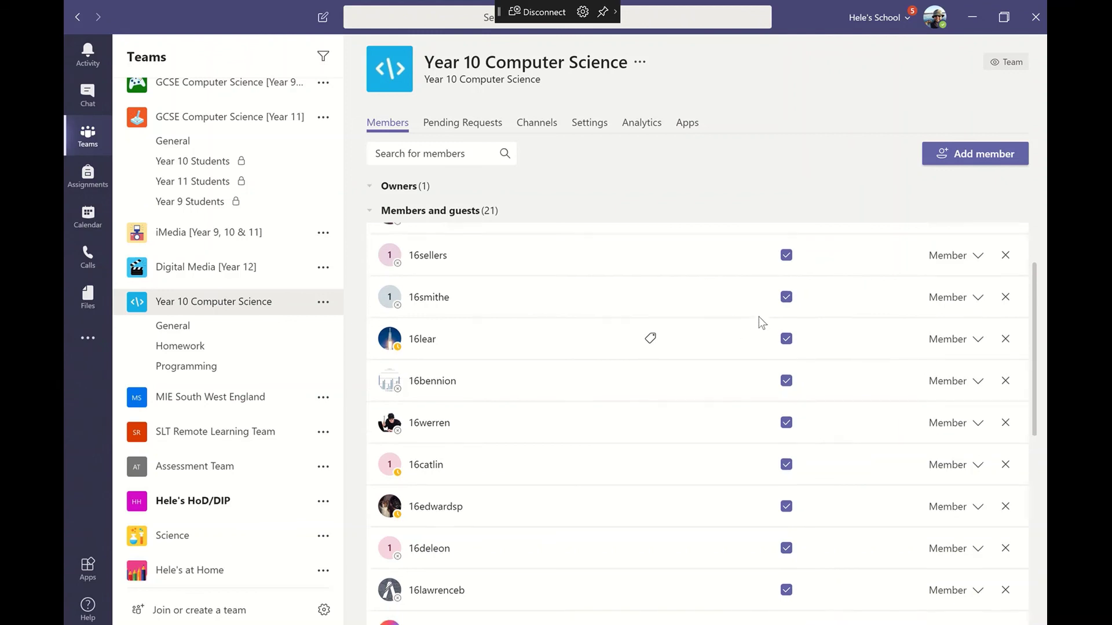